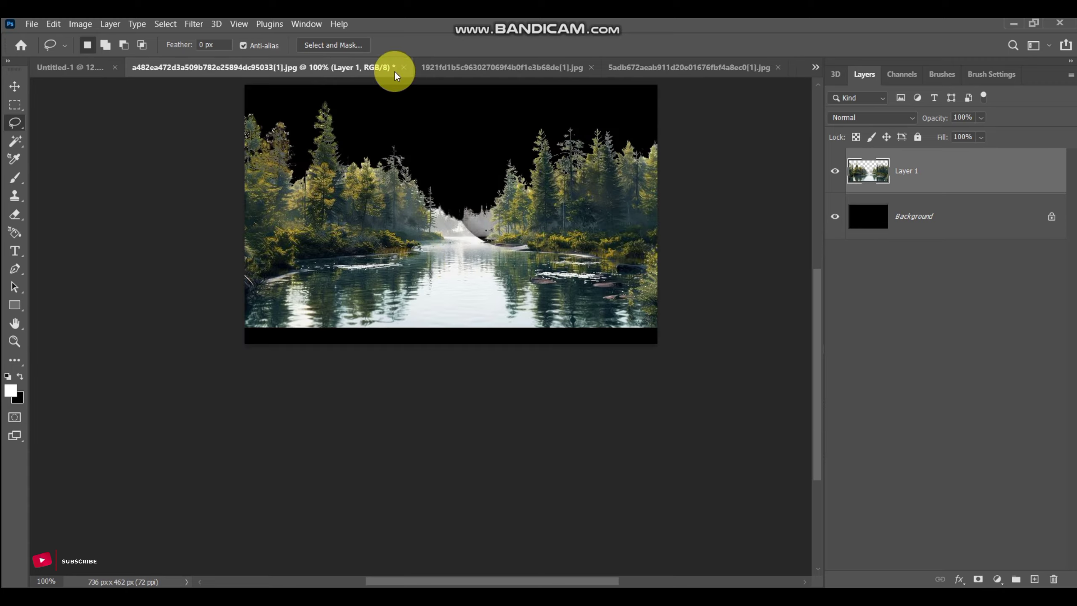
# Bring the forest lake cutout into the Untitled-1 composition and enlarge it so the lake and trees fill the lower canvas
pyautogui.click(394, 69)
pyautogui.press('n')
pyautogui.hotkey('ctrl', 't')
pyautogui.moveTo(606, 242); pyautogui.dragTo(770, 98)
pyautogui.moveTo(554, 393); pyautogui.dragTo(437, 391)
pyautogui.moveTo(689, 324); pyautogui.dragTo(774, 318)
pyautogui.moveTo(533, 408); pyautogui.dragTo(442, 388)
pyautogui.press('Return')
# Add the sunset sky image beneath the forest layer and transform it to fill the sky area of the canvas
pyautogui.click(322, 67)
pyautogui.moveTo(411, 234); pyautogui.dragTo(411, 189)
pyautogui.moveTo(960, 172); pyautogui.dragTo(964, 243)
pyautogui.hotkey('ctrl', 't')
pyautogui.hotkey('ctrl', '-')
pyautogui.moveTo(430, 223); pyautogui.dragTo(737, 138)
pyautogui.moveTo(537, 202); pyautogui.dragTo(429, 284)
pyautogui.rightClick(372, 246)
pyautogui.click(410, 532)
pyautogui.press('Return')
# Add a layer mask to the sky and paint black across its horizon area with a 900 px soft brush
pyautogui.click(978, 579)
pyautogui.press('b')
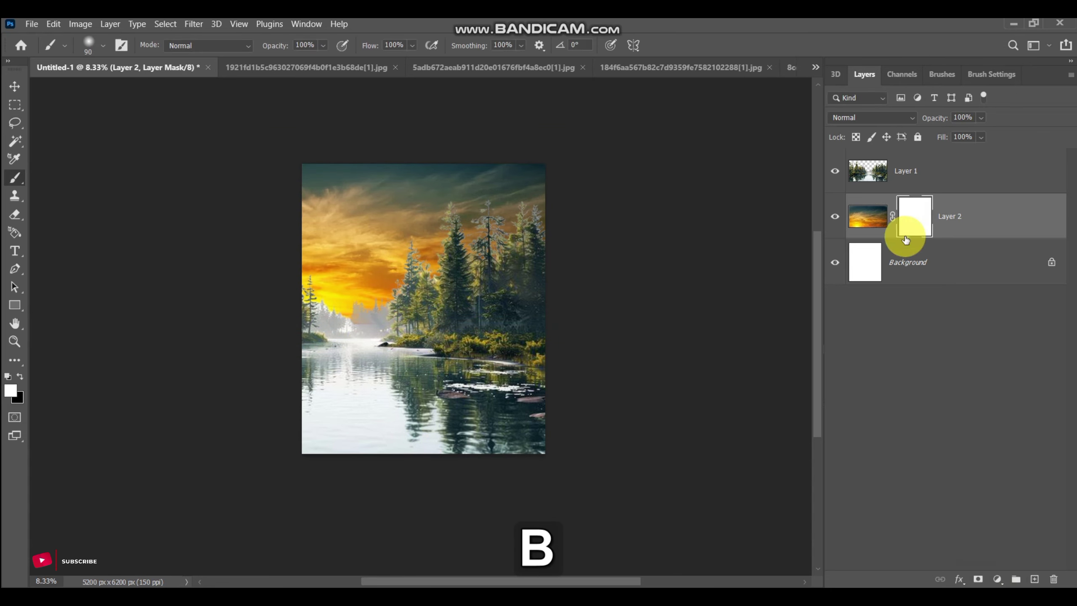
pyautogui.press(']')
pyautogui.press(']')
pyautogui.press(']')
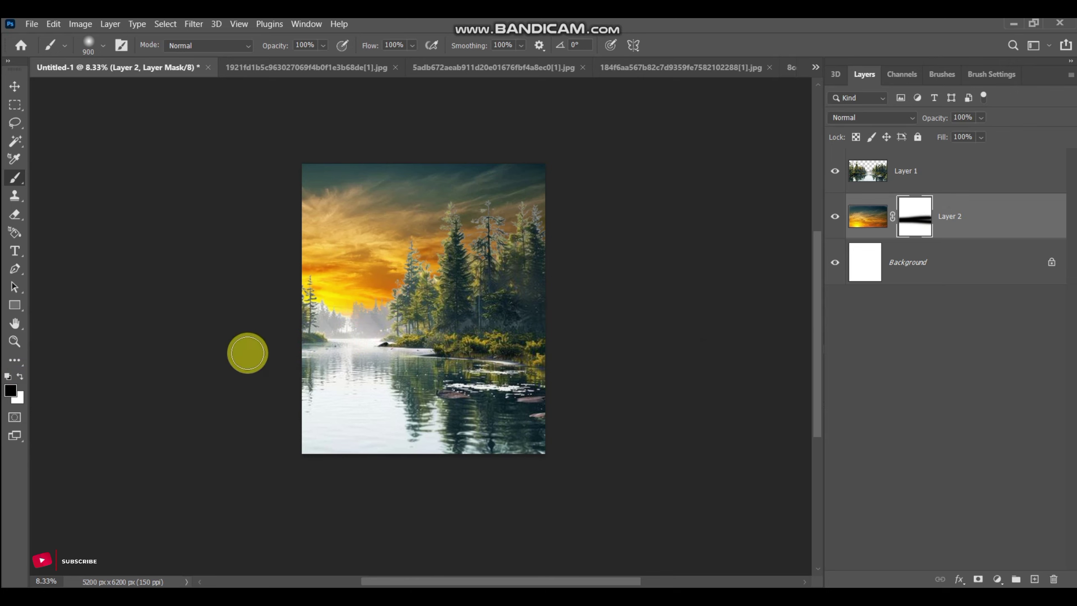
# Clip a Levels adjustment to the forest layer with midtones at 0.63 and a reduced white output level
pyautogui.click(901, 177)
pyautogui.click(997, 578)
pyautogui.click(993, 387)
pyautogui.click(720, 319)
pyautogui.moveTo(754, 250); pyautogui.dragTo(770, 253)
pyautogui.moveTo(807, 291); pyautogui.dragTo(775, 299)
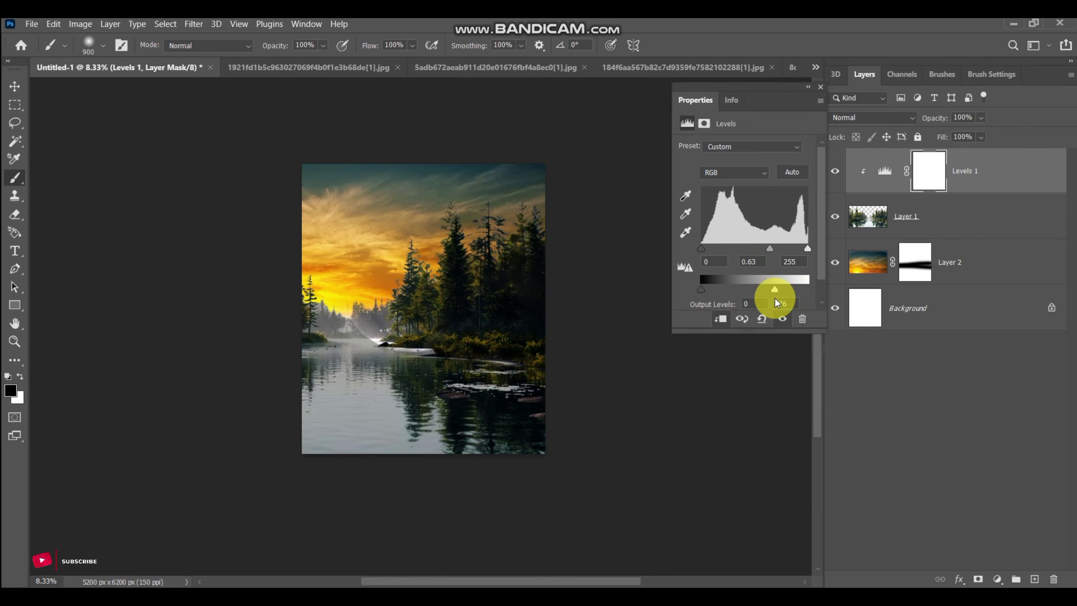
# Clip a Color Balance adjustment to the forest with midtones at +29 red and -100 yellow-blue, and adjust its blending
pyautogui.click(997, 579)
pyautogui.click(1047, 447)
pyautogui.moveTo(726, 174); pyautogui.dragTo(739, 170)
pyautogui.moveTo(725, 221); pyautogui.dragTo(698, 217)
pyautogui.click(872, 118)
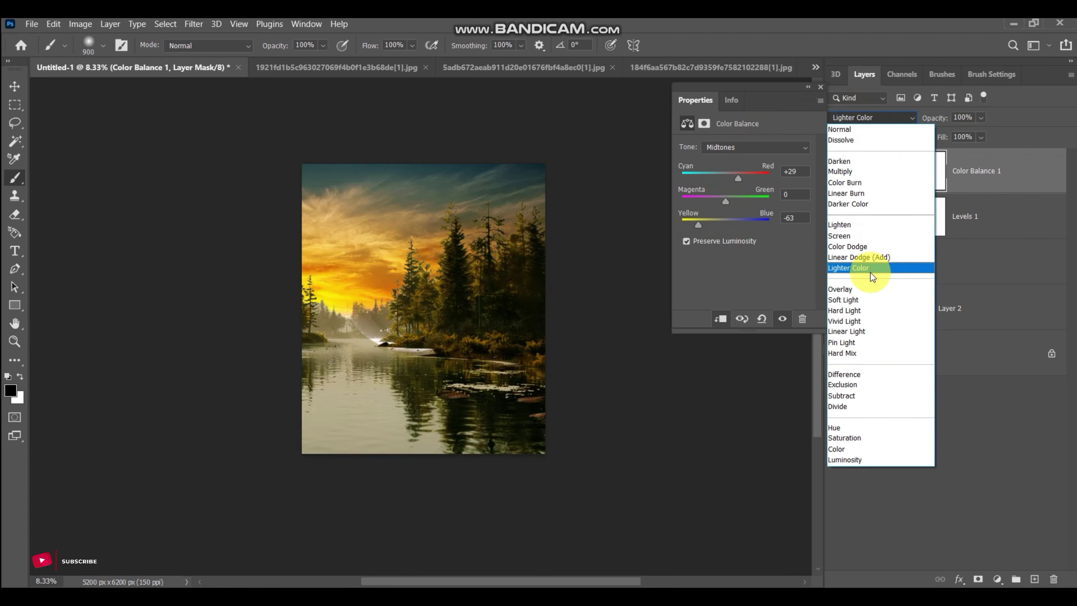
pyautogui.click(853, 131)
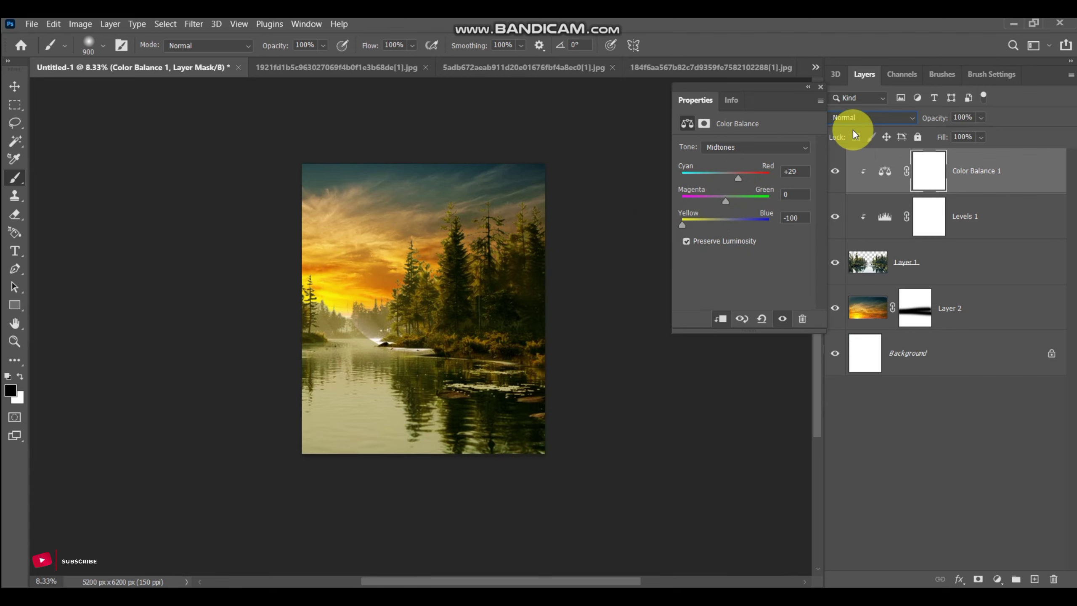
pyautogui.click(855, 118)
pyautogui.moveTo(982, 137); pyautogui.dragTo(960, 165)
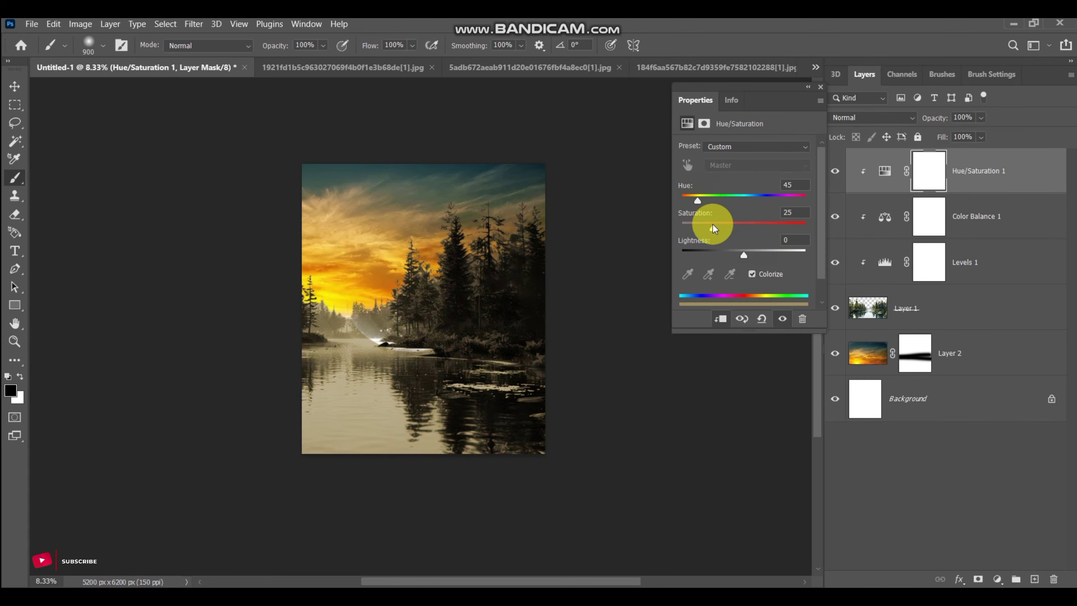
# Set the colorized Hue/Saturation adjustment to hue 45, saturation 100 and Screen blending, and split its Blend If underlying-layer shadow slider
pyautogui.click(872, 118)
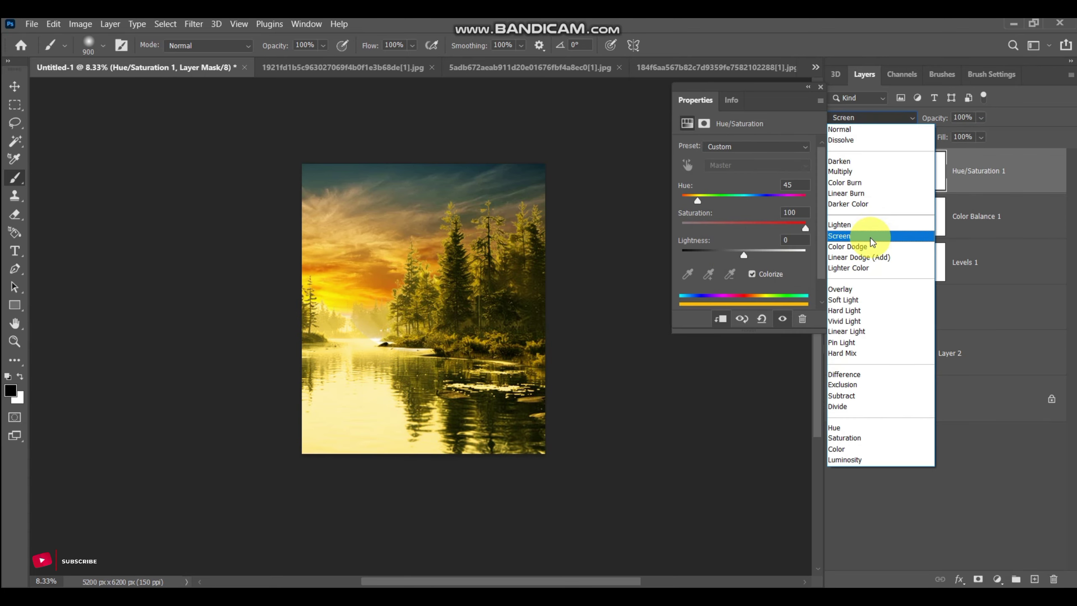
pyautogui.click(873, 236)
pyautogui.doubleClick(908, 187)
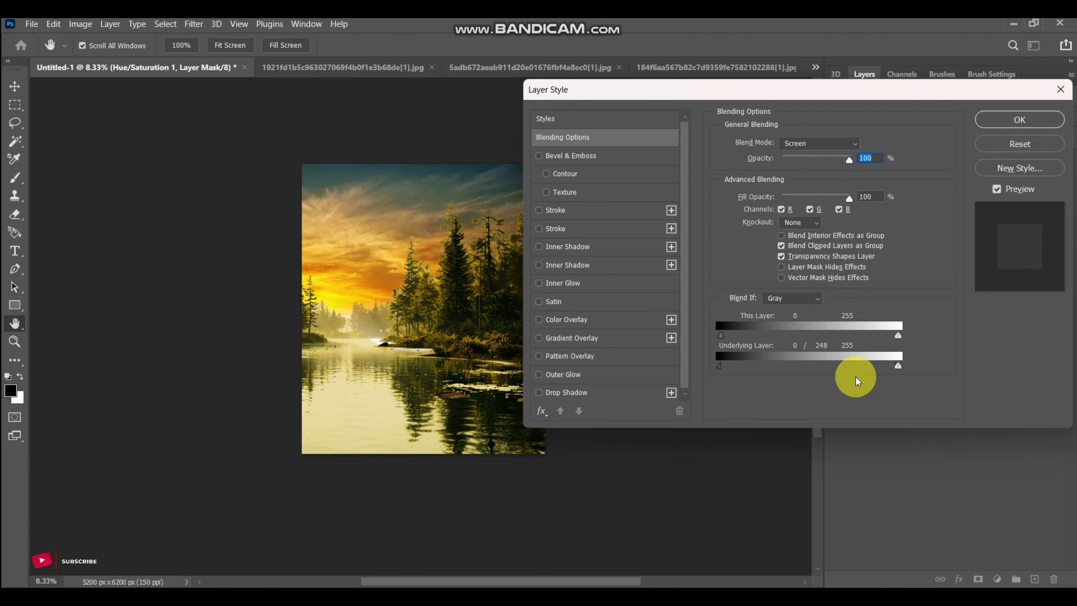
pyautogui.moveTo(856, 378); pyautogui.dragTo(777, 424)
pyautogui.click(1020, 120)
# Invert the Hue/Saturation mask and paint white over the lake water with the 900 px soft brush to reveal the golden glow
pyautogui.click(929, 175)
pyautogui.hotkey('ctrl', 'i')
pyautogui.click(20, 376)
pyautogui.moveTo(352, 374); pyautogui.dragTo(310, 409)
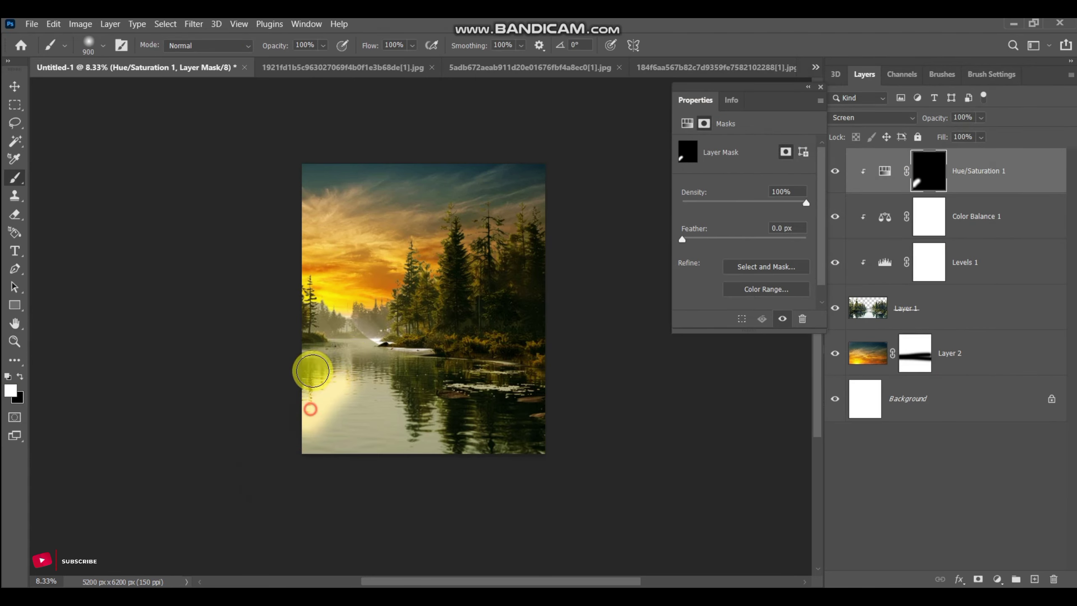
pyautogui.moveTo(312, 372)
pyautogui.mouseDown()
pyautogui.moveTo(368, 414)
pyautogui.moveTo(330, 320)
pyautogui.moveTo(477, 368)
pyautogui.moveTo(456, 492)
pyautogui.mouseUp()
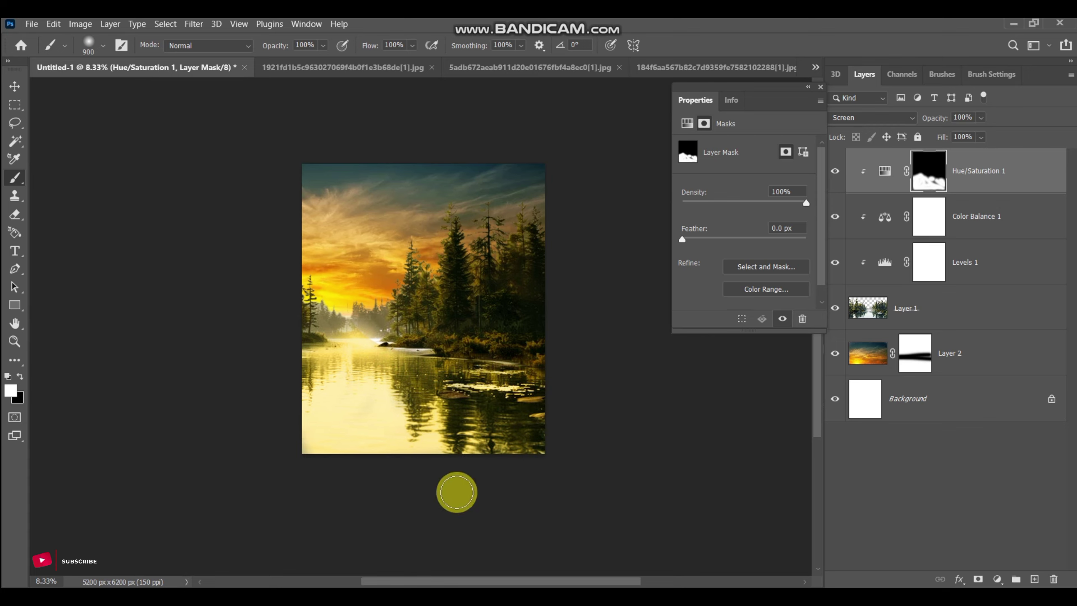
pyautogui.press('ctrl+KP_Add')
pyautogui.press('ctrl+KP_Add')
pyautogui.press('ctrl+KP_Subtract')
pyautogui.click(21, 375)
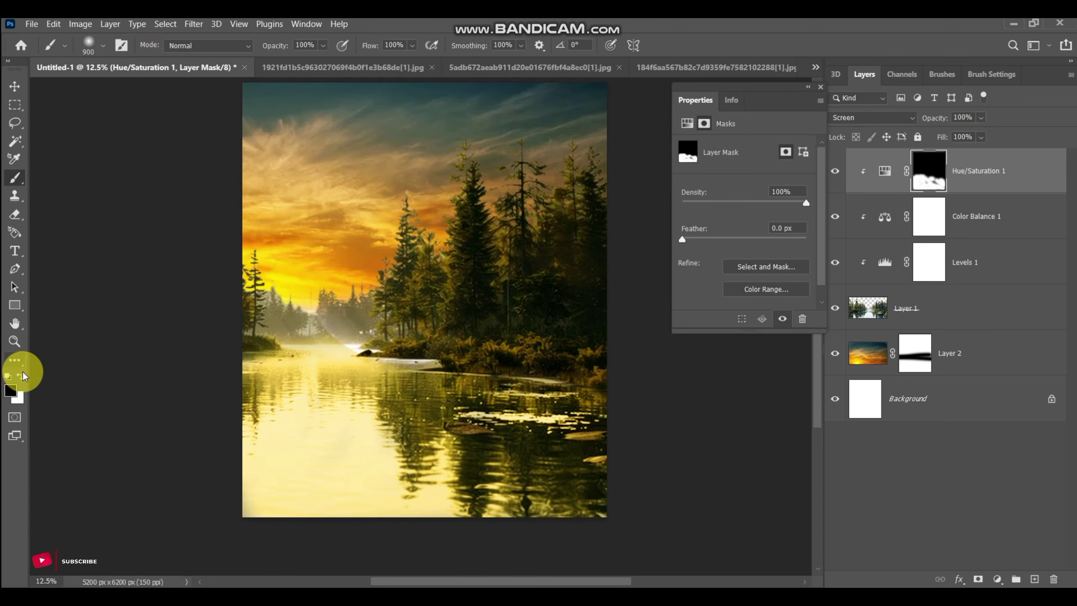
pyautogui.press('ctrl+KP_Subtract')
# Lower the fill of the Hue/Saturation adjustment to soften the glow on the water
pyautogui.click(885, 170)
pyautogui.click(981, 137)
pyautogui.moveTo(1000, 153); pyautogui.dragTo(966, 153)
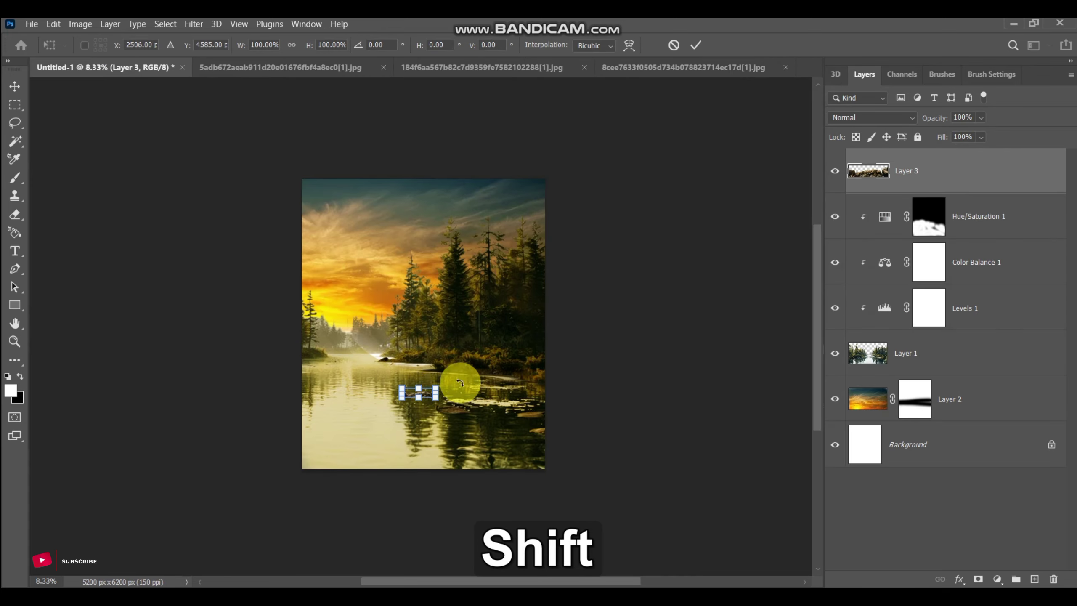
# Scale up the rocks cutout and position it across the bottom of the canvas as the foreground
pyautogui.moveTo(456, 377)
pyautogui.mouseDown()
pyautogui.moveTo(567, 385)
pyautogui.moveTo(601, 337)
pyautogui.mouseUp()
pyautogui.moveTo(449, 433); pyautogui.dragTo(449, 428)
pyautogui.press('Return')
pyautogui.press('b')
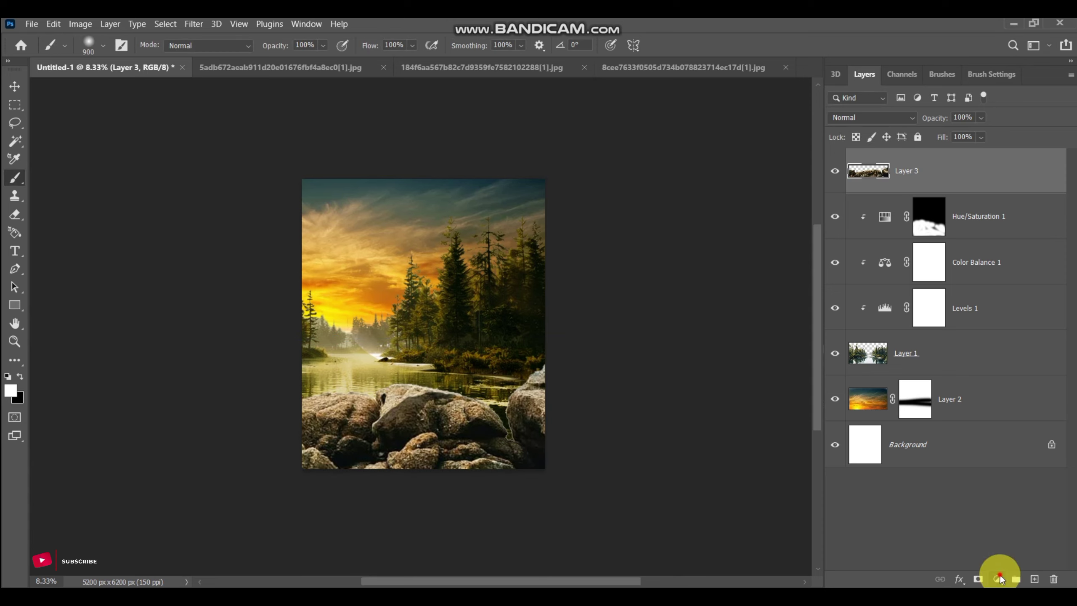
# Clip a Levels adjustment to the rocks with midtones at 0.53 and a strongly reduced white output level
pyautogui.click(998, 579)
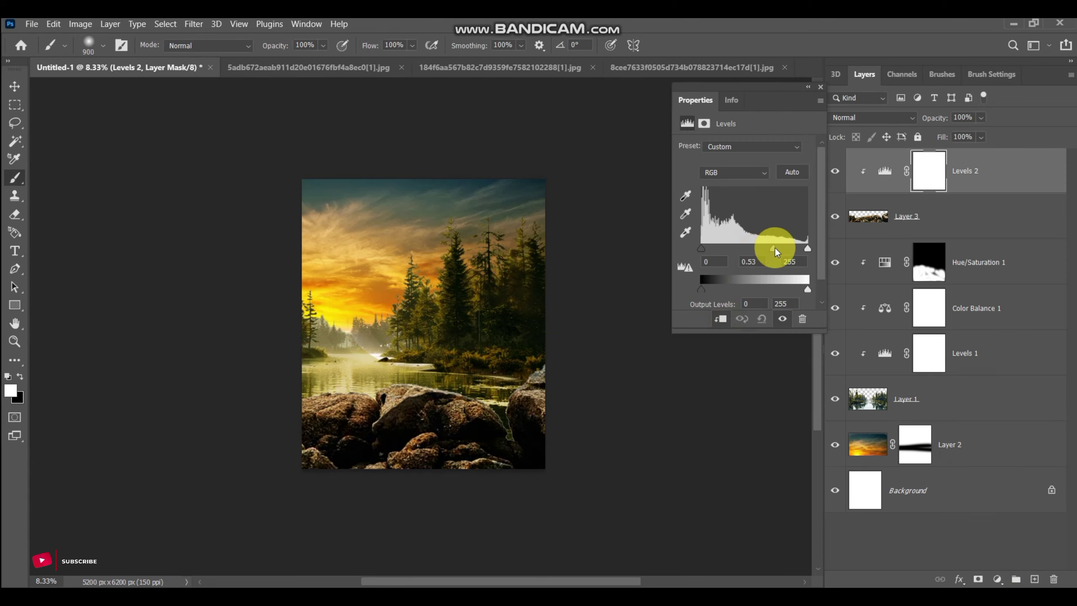
pyautogui.moveTo(807, 289); pyautogui.dragTo(753, 306)
pyautogui.click(821, 87)
# Paint black on the rocks' Levels mask along the upper edges of the left and middle boulders with a 250 px brush
pyautogui.press('ctrl+KP_Add')
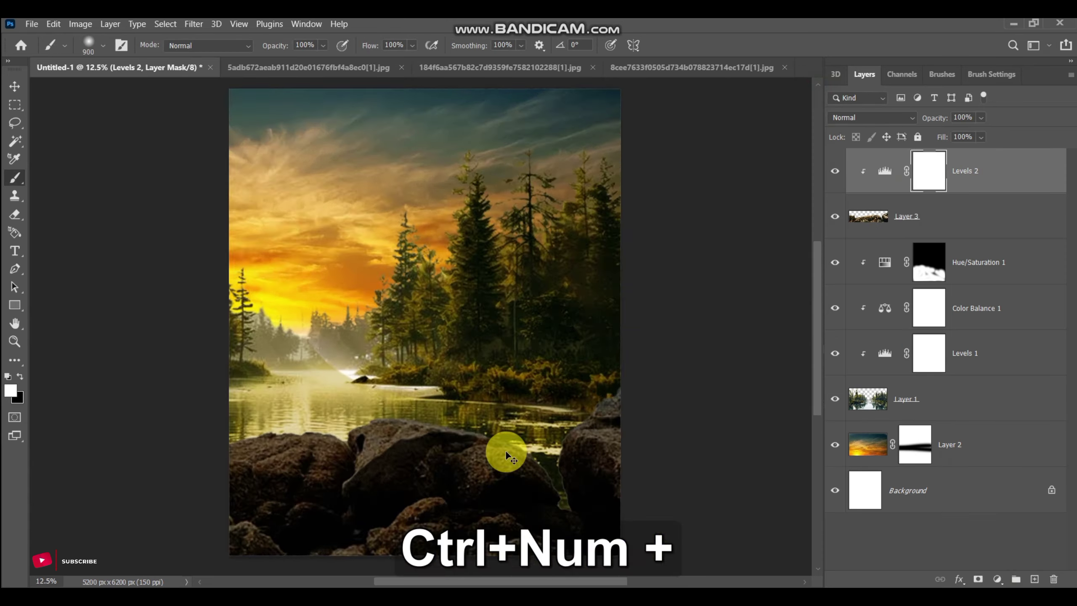
pyautogui.press('ctrl+KP_Add')
pyautogui.press('ctrl+KP_Add')
pyautogui.press('x')
pyautogui.moveTo(507, 452); pyautogui.dragTo(618, 404)
pyautogui.press('[')
pyautogui.press('[')
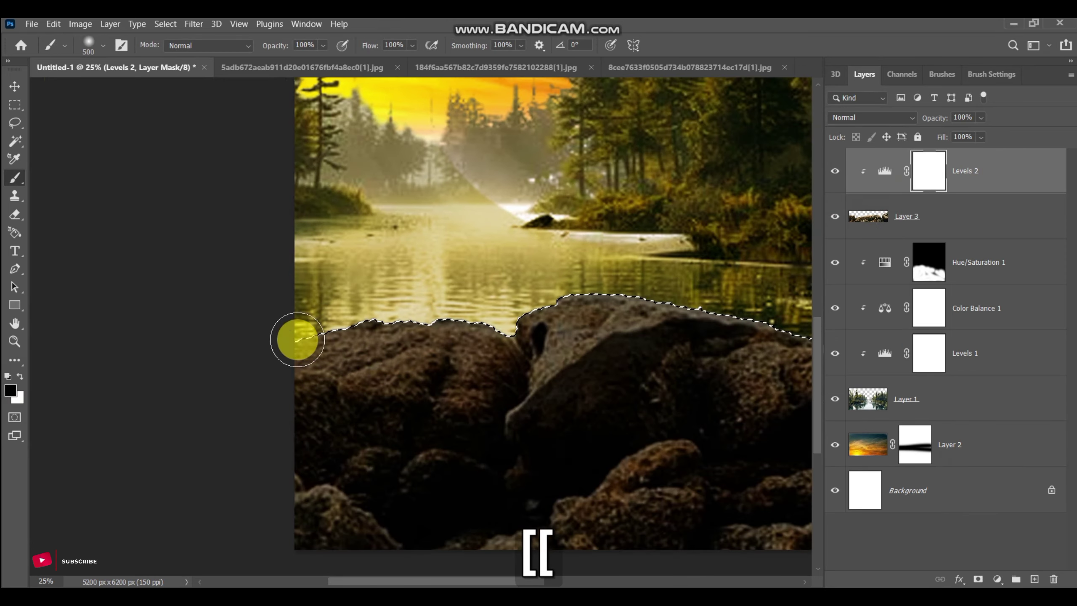
pyautogui.moveTo(296, 340)
pyautogui.mouseDown()
pyautogui.moveTo(393, 302)
pyautogui.moveTo(369, 320)
pyautogui.moveTo(503, 333)
pyautogui.mouseUp()
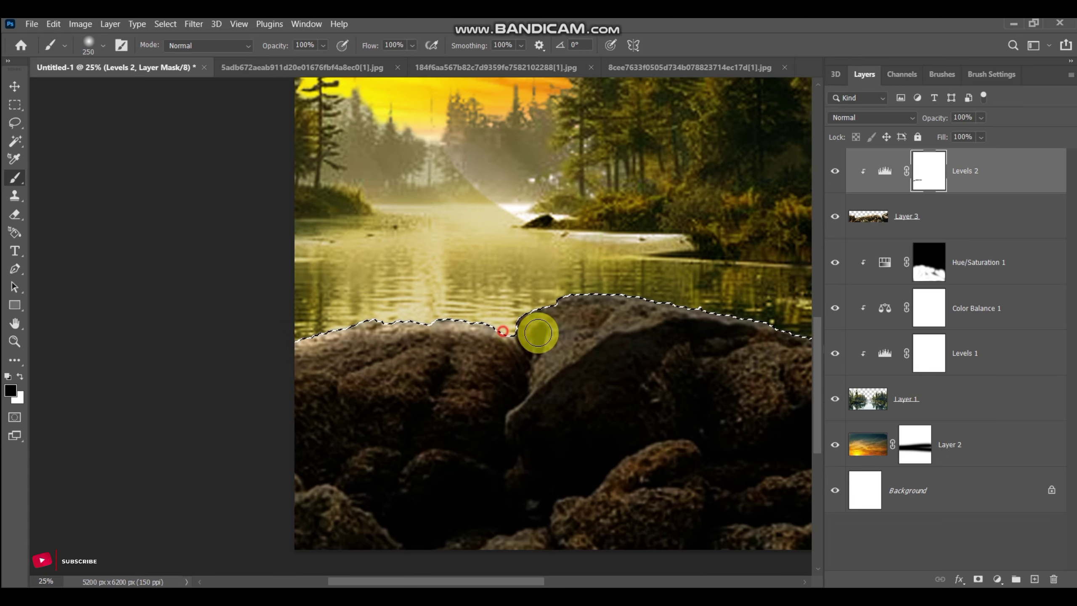
pyautogui.moveTo(564, 295); pyautogui.dragTo(780, 329)
pyautogui.moveTo(781, 331); pyautogui.dragTo(527, 291)
pyautogui.moveTo(573, 288); pyautogui.dragTo(666, 414)
# Paint black on the Levels mask along the edge of the right boulder to bring back its rim light
pyautogui.moveTo(696, 229); pyautogui.dragTo(415, 369)
pyautogui.moveTo(388, 509); pyautogui.dragTo(452, 358)
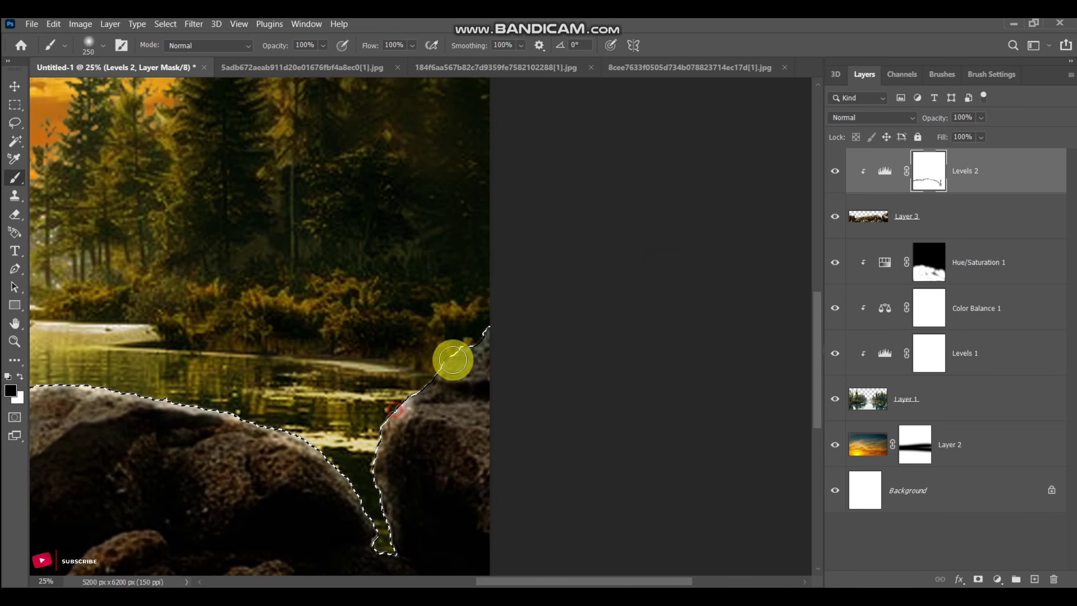
pyautogui.moveTo(337, 382); pyautogui.dragTo(818, 333)
pyautogui.press('ctrl+KP_Subtract')
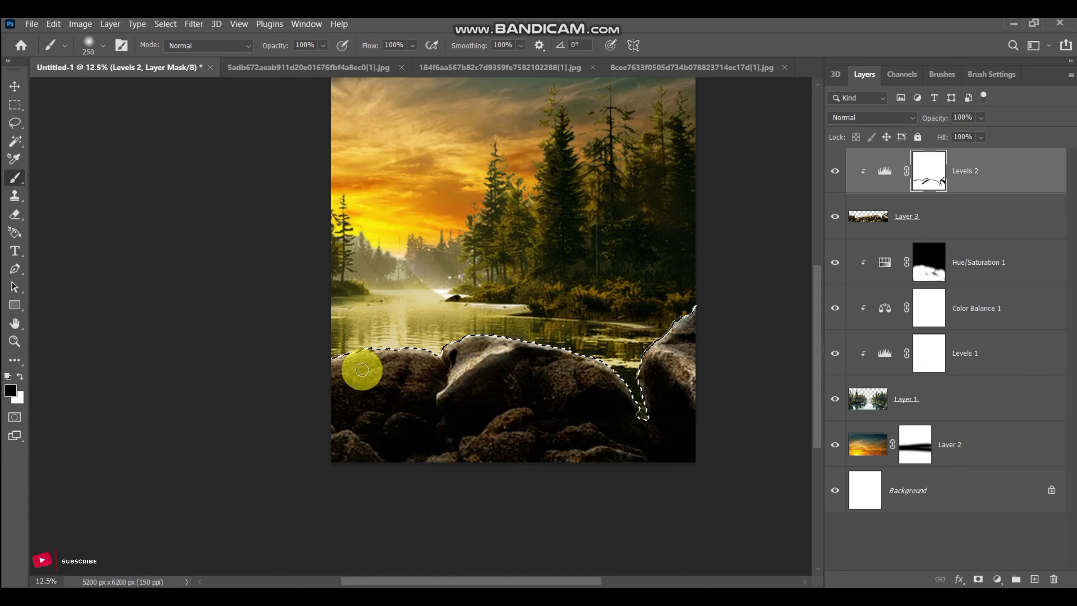
pyautogui.click(998, 579)
pyautogui.click(971, 472)
pyautogui.hotkey('ctrl', 'z')
# Clip a Color Balance adjustment to the rocks with Lighter Color blending and limit it through its Blending Options
pyautogui.click(998, 579)
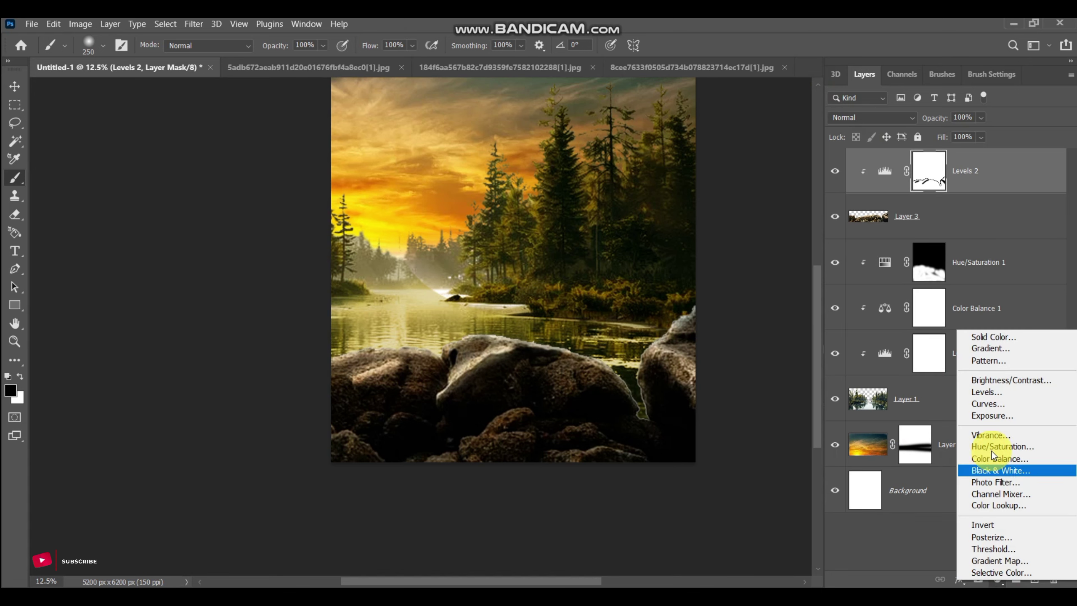
pyautogui.click(971, 472)
pyautogui.click(820, 86)
pyautogui.click(872, 117)
pyautogui.click(887, 280)
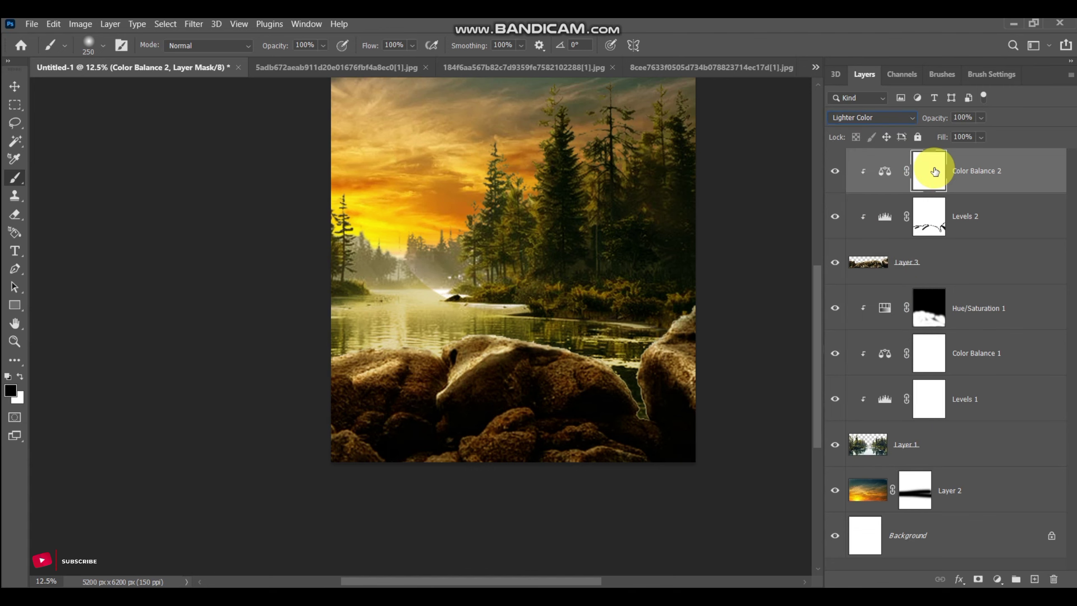
pyautogui.doubleClick(882, 176)
pyautogui.press('Return')
# Mask the rocks' Color Balance with black over the lowest boulders using a 1000 px brush
pyautogui.press('b')
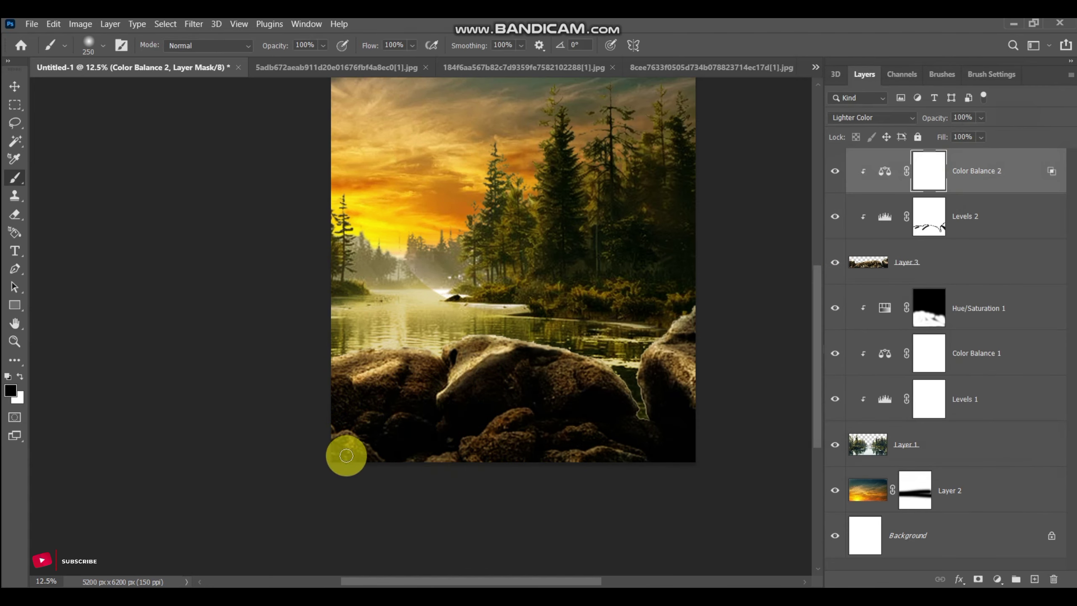
pyautogui.press(']')
pyautogui.moveTo(346, 450)
pyautogui.mouseDown()
pyautogui.moveTo(468, 436)
pyautogui.moveTo(648, 440)
pyautogui.mouseUp()
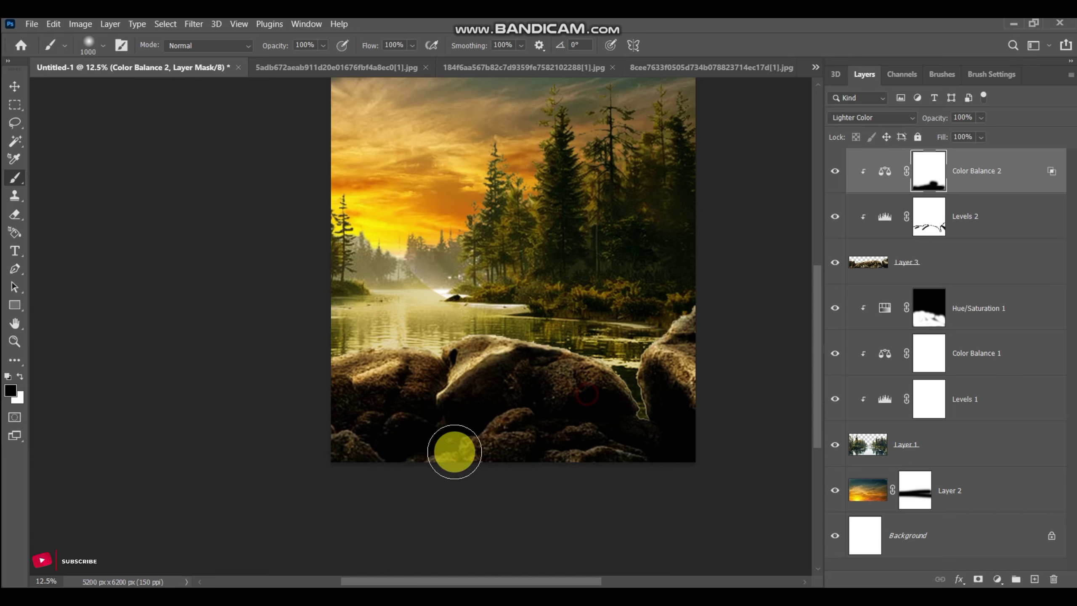
# Bring the wolf cutout into the composition, mirror it horizontally and enlarge it so its head and chest fill the right foreground
pyautogui.click(335, 67)
pyautogui.click(464, 67)
pyautogui.hotkey('ctrl', 't')
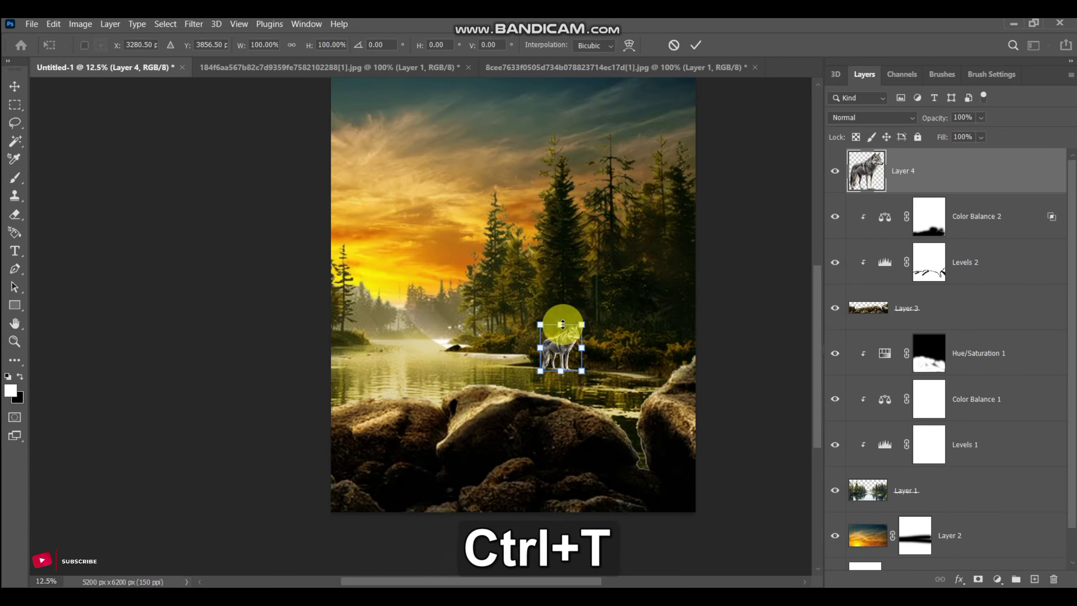
pyautogui.moveTo(586, 340); pyautogui.dragTo(350, 339)
pyautogui.moveTo(411, 235); pyautogui.dragTo(666, 81)
pyautogui.moveTo(633, 255); pyautogui.dragTo(790, 365)
pyautogui.moveTo(523, 98); pyautogui.dragTo(541, 186)
pyautogui.moveTo(556, 348)
pyautogui.mouseDown()
pyautogui.moveTo(543, 374)
pyautogui.moveTo(477, 374)
pyautogui.mouseUp()
pyautogui.press('Return')
pyautogui.press('b')
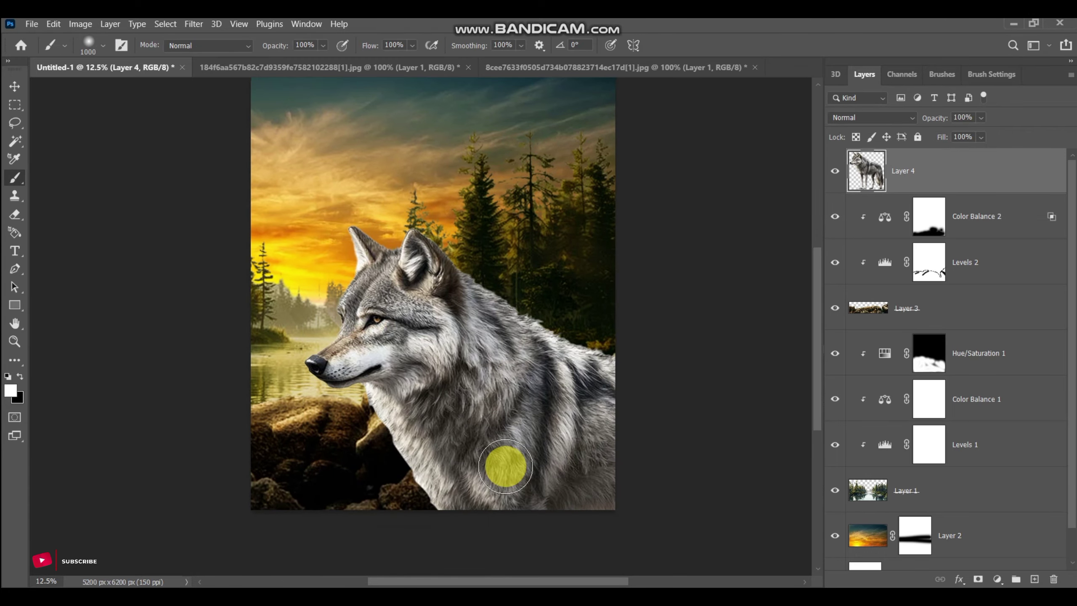
# Apply Camera Raw to the wolf: exposure -0.80, contrast -36, highlights -63, shadows +54, whites +66, blacks -79, texture -23, clarity -14, dehaze +18
pyautogui.click(194, 23)
pyautogui.click(242, 120)
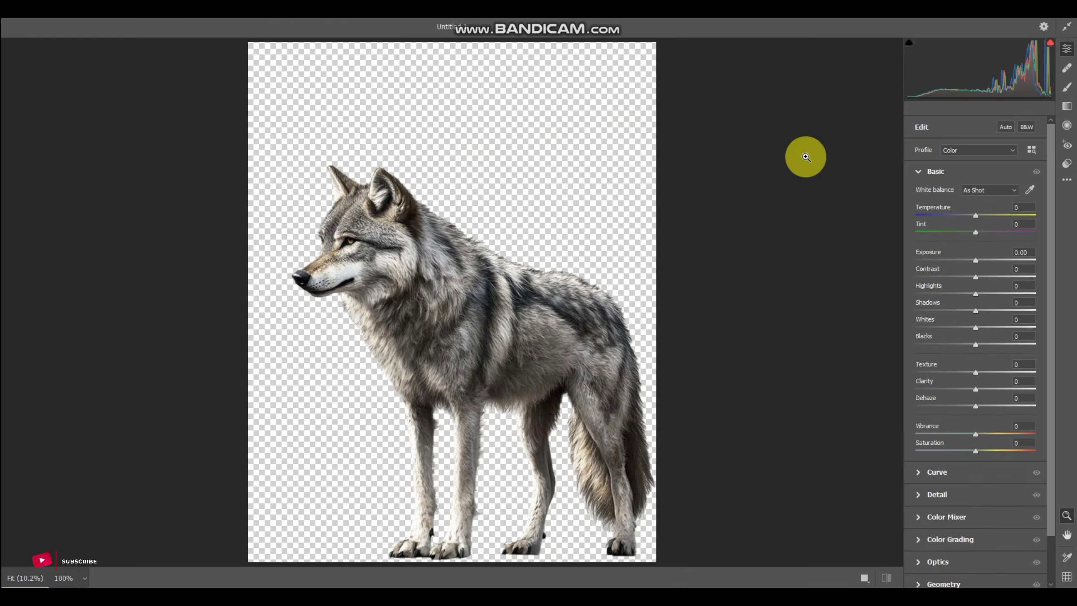
pyautogui.moveTo(946, 300); pyautogui.dragTo(1009, 313)
pyautogui.moveTo(976, 328); pyautogui.dragTo(1016, 332)
pyautogui.moveTo(976, 345); pyautogui.dragTo(963, 381)
pyautogui.moveTo(976, 393)
pyautogui.mouseDown()
pyautogui.moveTo(1013, 396)
pyautogui.moveTo(968, 395)
pyautogui.mouseUp()
pyautogui.moveTo(976, 408); pyautogui.dragTo(986, 410)
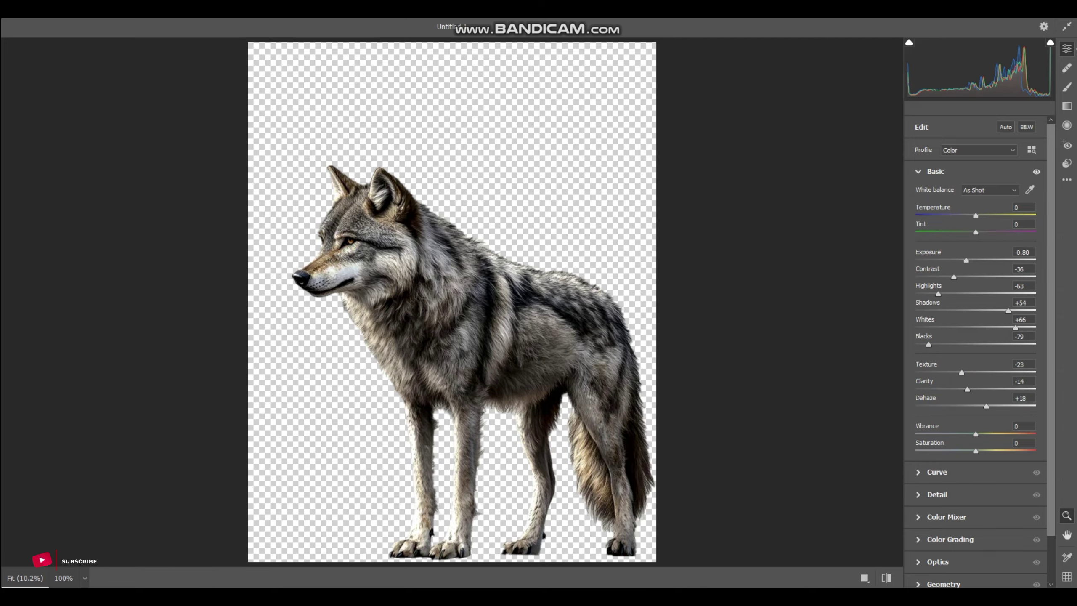
pyautogui.click(993, 599)
# Clip a Levels adjustment to the wolf, darkening its midtones and reducing the white output level
pyautogui.click(997, 579)
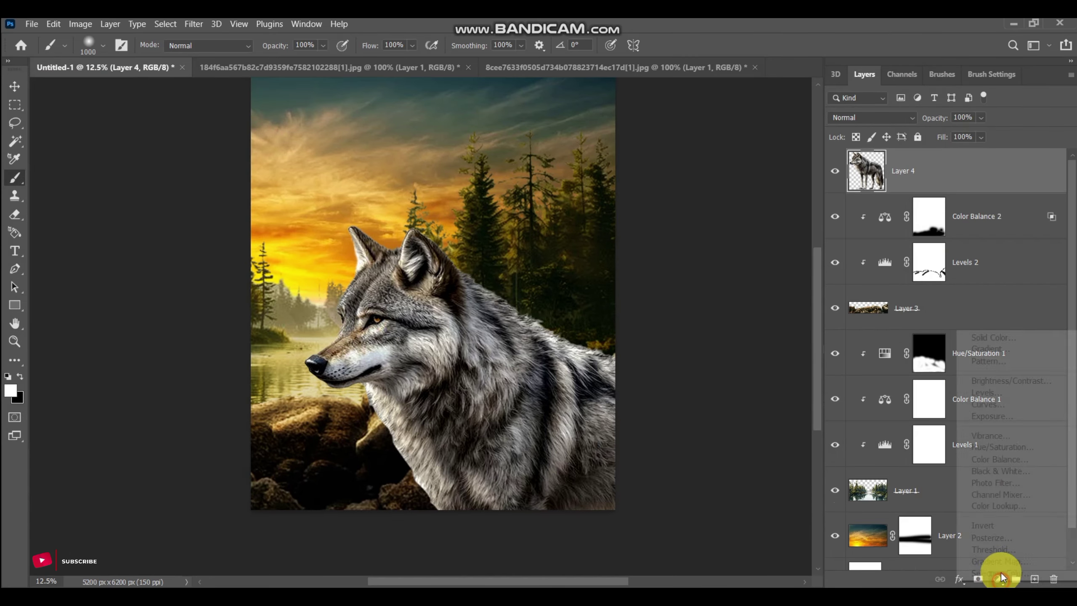
pyautogui.click(981, 393)
pyautogui.click(720, 319)
pyautogui.moveTo(754, 249); pyautogui.dragTo(765, 249)
pyautogui.moveTo(807, 290)
pyautogui.mouseDown()
pyautogui.moveTo(750, 299)
pyautogui.moveTo(775, 298)
pyautogui.mouseUp()
pyautogui.click(820, 87)
# Load the wolf's outline as a selection, paint black along its edges on the Levels mask with a 400 px brush, and deselect
pyautogui.keyDown('ctrl'); pyautogui.click(866, 217); pyautogui.keyUp('ctrl')
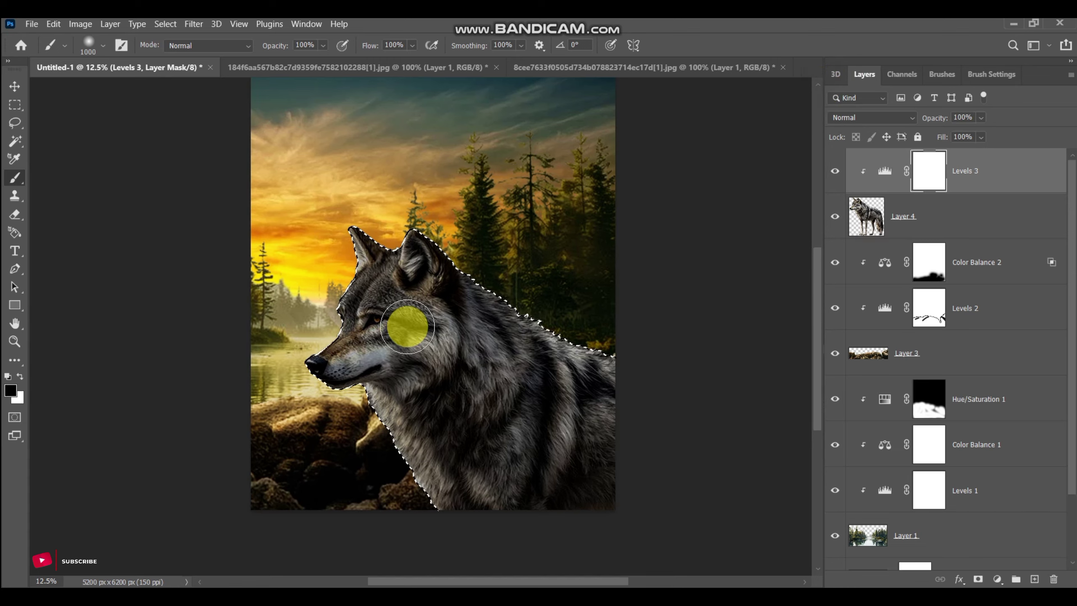
pyautogui.press('[')
pyautogui.press('[')
pyautogui.press('[')
pyautogui.press('[')
pyautogui.press('[')
pyautogui.press('[')
pyautogui.moveTo(312, 350)
pyautogui.mouseDown()
pyautogui.moveTo(336, 330)
pyautogui.moveTo(369, 245)
pyautogui.moveTo(366, 227)
pyautogui.moveTo(526, 290)
pyautogui.moveTo(577, 344)
pyautogui.mouseUp()
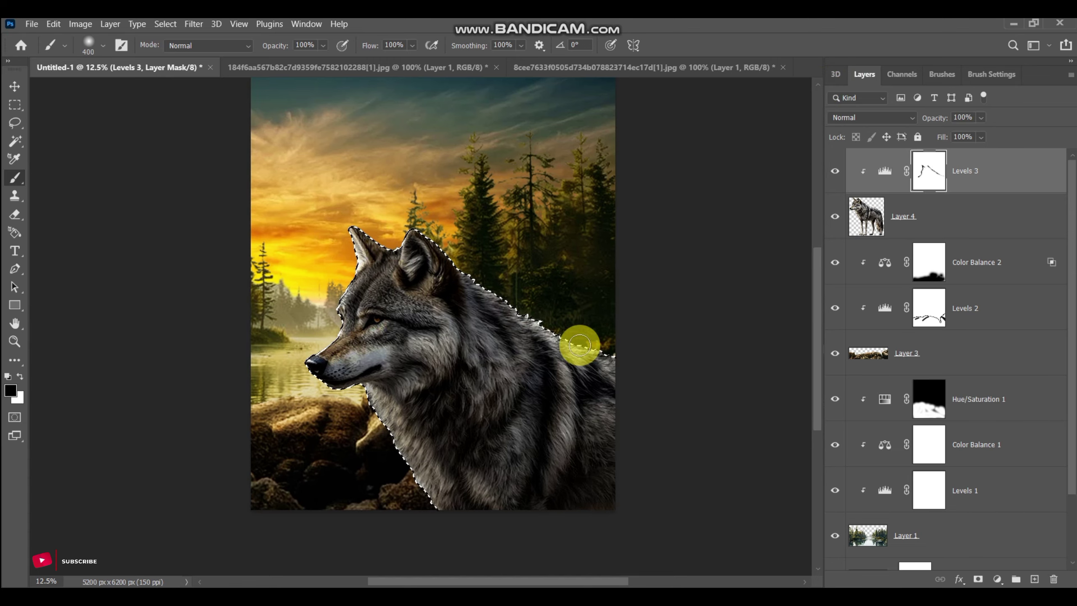
pyautogui.moveTo(438, 513); pyautogui.dragTo(374, 421)
pyautogui.hotkey('ctrl', 'd')
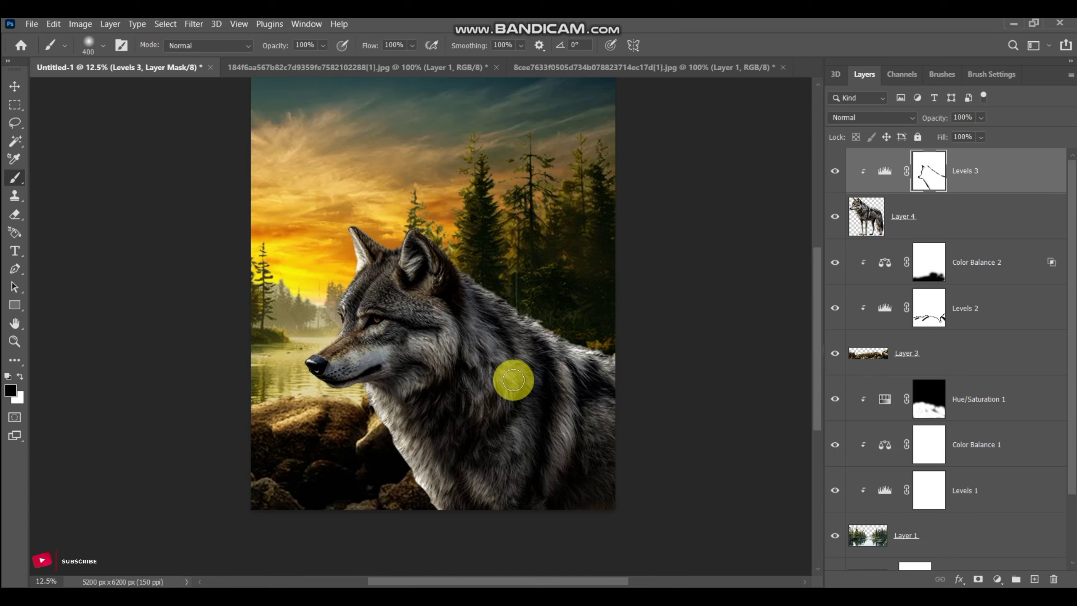
# Smudge fur strands outward on the wolf layer behind the ear with a 20 px Smudge tool at 77% strength
pyautogui.click(891, 235)
pyautogui.click(14, 359)
pyautogui.click(77, 428)
pyautogui.press('ctrl+KP_Add')
pyautogui.press('ctrl+KP_Add')
pyautogui.press('ctrl+KP_Add')
pyautogui.press('ctrl+KP_Add')
pyautogui.press('ctrl+KP_Add')
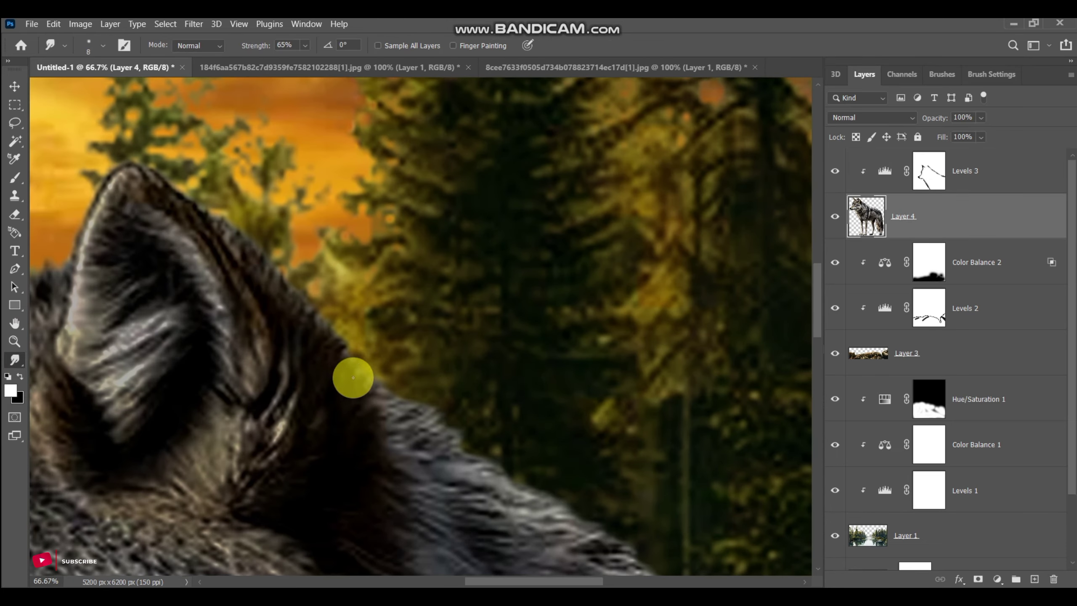
pyautogui.press(']')
pyautogui.press(']')
pyautogui.press(']')
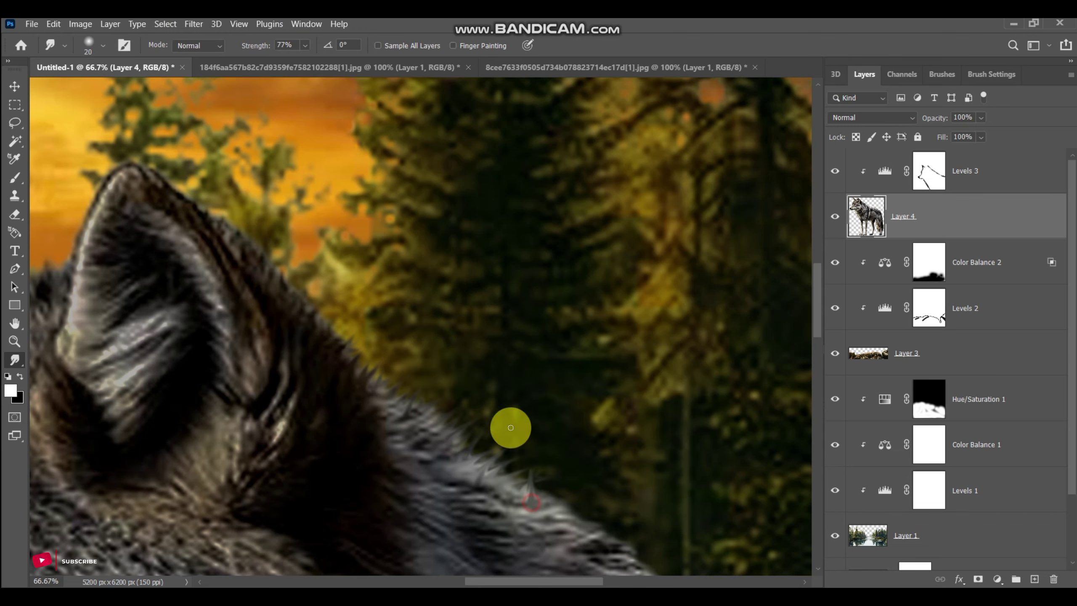
# Smudge fur strands outward along the wolf's neck and back and around both ears with the 20 px Smudge tool at 77% strength
pyautogui.moveTo(560, 511)
pyautogui.mouseDown()
pyautogui.moveTo(291, 295)
pyautogui.moveTo(412, 331)
pyautogui.mouseUp()
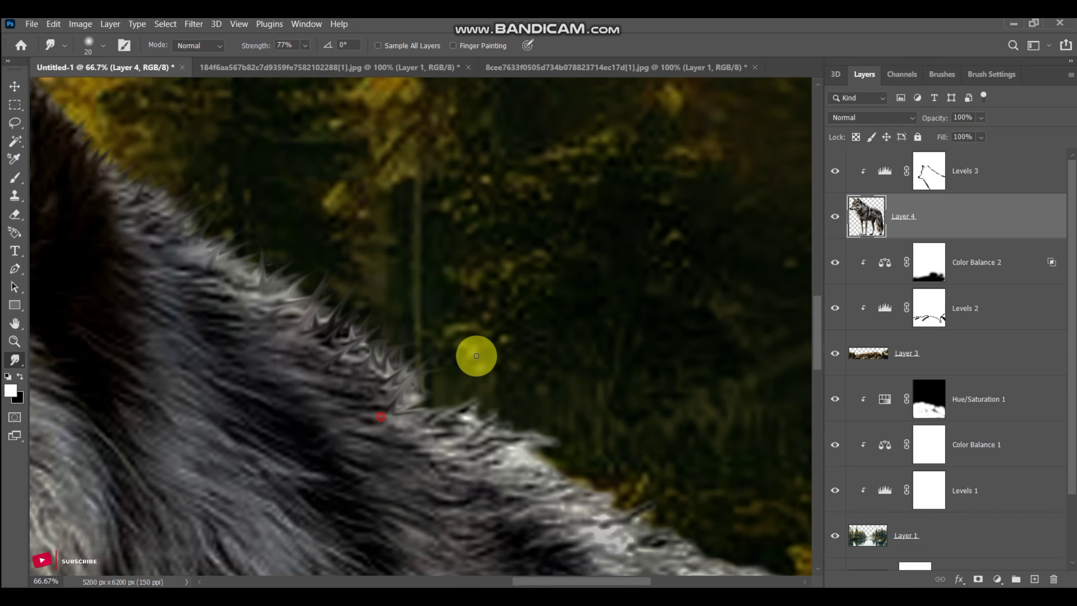
pyautogui.moveTo(456, 424); pyautogui.dragTo(350, 328)
pyautogui.moveTo(397, 460); pyautogui.dragTo(407, 398)
pyautogui.moveTo(411, 437); pyautogui.dragTo(428, 400)
pyautogui.moveTo(432, 459); pyautogui.dragTo(445, 424)
pyautogui.moveTo(426, 497); pyautogui.dragTo(466, 431)
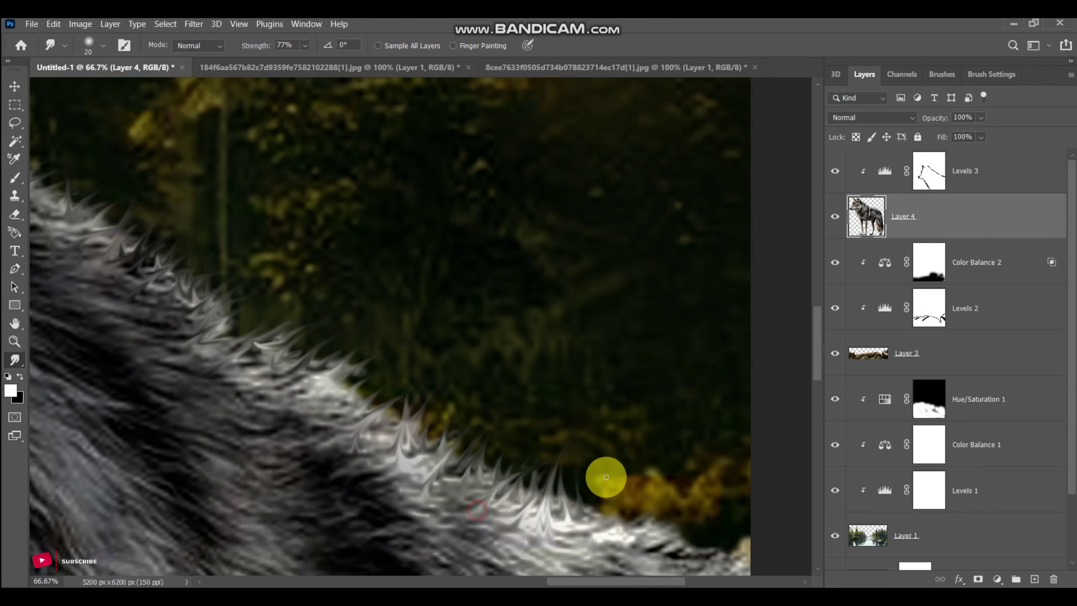
pyautogui.moveTo(691, 449); pyautogui.dragTo(475, 282)
pyautogui.moveTo(289, 304); pyautogui.dragTo(444, 219)
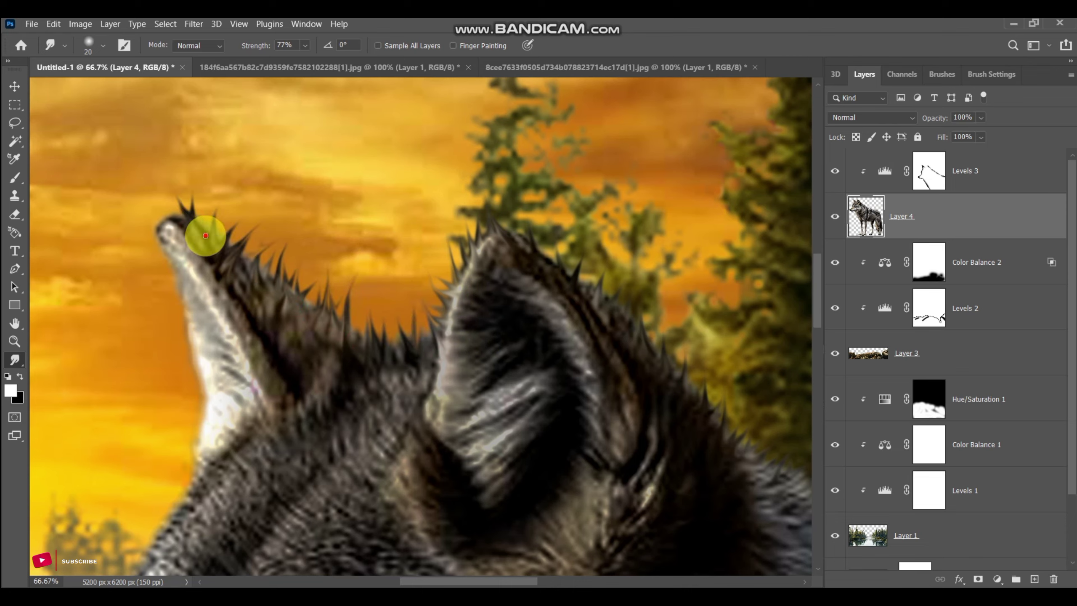
# Undo the last smudge stroke on the face and smudge fine hairs along the muzzle at 37% strength
pyautogui.moveTo(208, 502); pyautogui.dragTo(447, 318)
pyautogui.moveTo(344, 481); pyautogui.dragTo(400, 285)
pyautogui.moveTo(478, 318); pyautogui.dragTo(415, 363)
pyautogui.hotkey('ctrl', 'z')
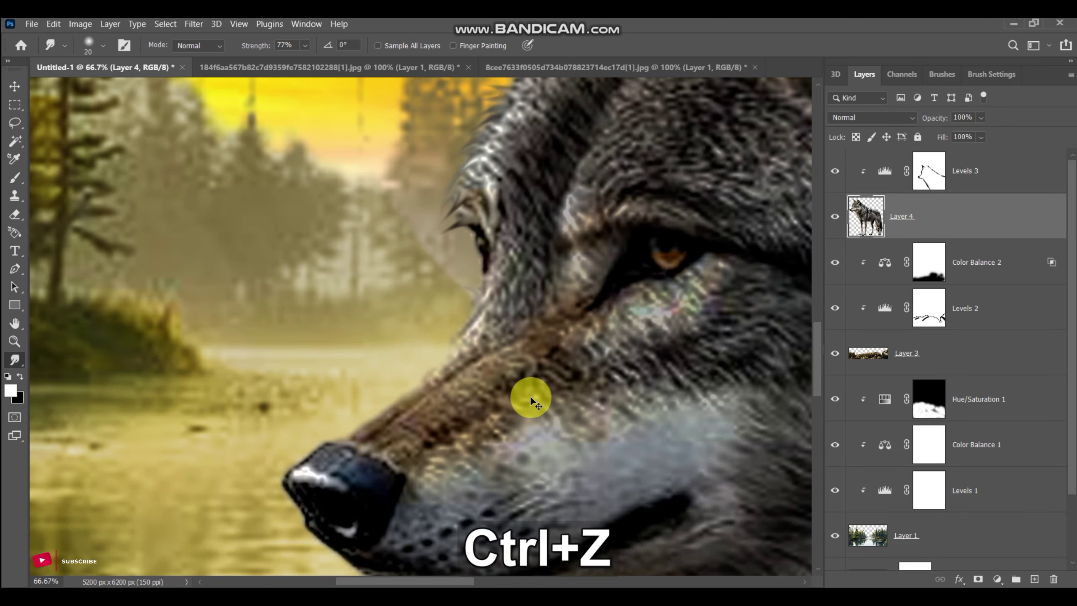
pyautogui.click(305, 46)
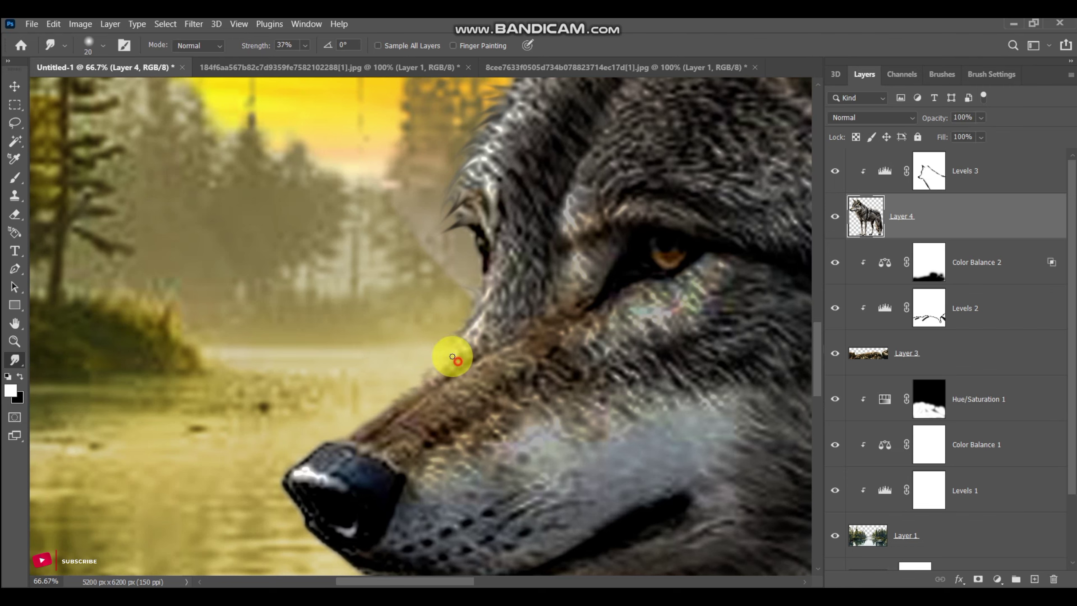
pyautogui.moveTo(490, 323); pyautogui.dragTo(430, 57)
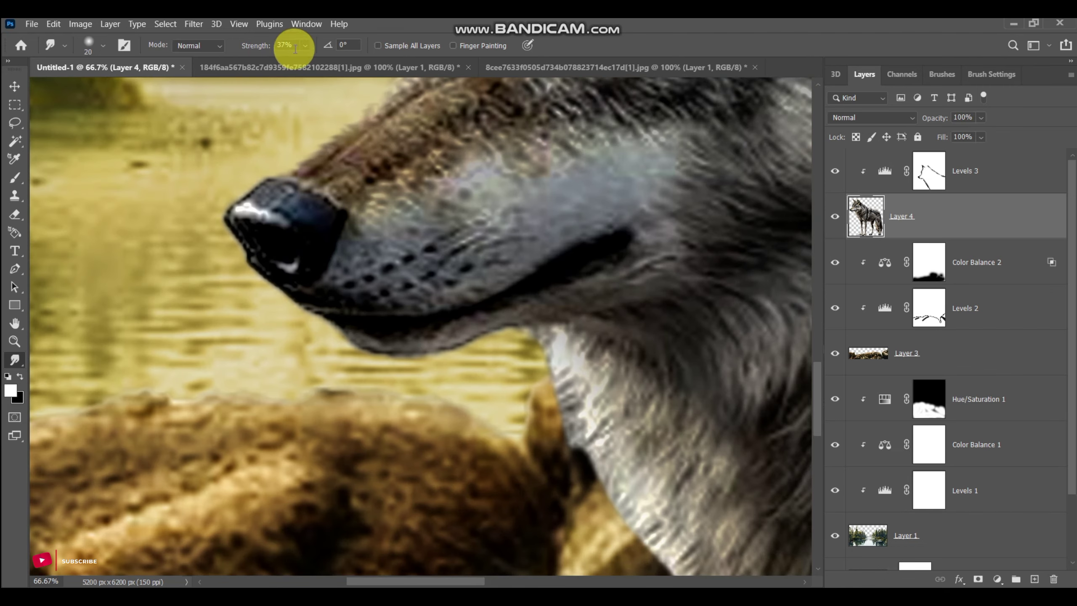
# Undo the last smudge stroke and pull short fur strands down from the wolf's chin at 74% strength
pyautogui.hotkey('ctrl', 'z')
pyautogui.moveTo(347, 337)
pyautogui.mouseDown()
pyautogui.moveTo(356, 350)
pyautogui.moveTo(345, 351)
pyautogui.mouseUp()
pyautogui.moveTo(362, 344); pyautogui.dragTo(374, 366)
pyautogui.moveTo(385, 350); pyautogui.dragTo(394, 365)
pyautogui.moveTo(406, 351); pyautogui.dragTo(414, 364)
pyautogui.moveTo(424, 350); pyautogui.dragTo(431, 364)
pyautogui.moveTo(437, 349); pyautogui.dragTo(445, 362)
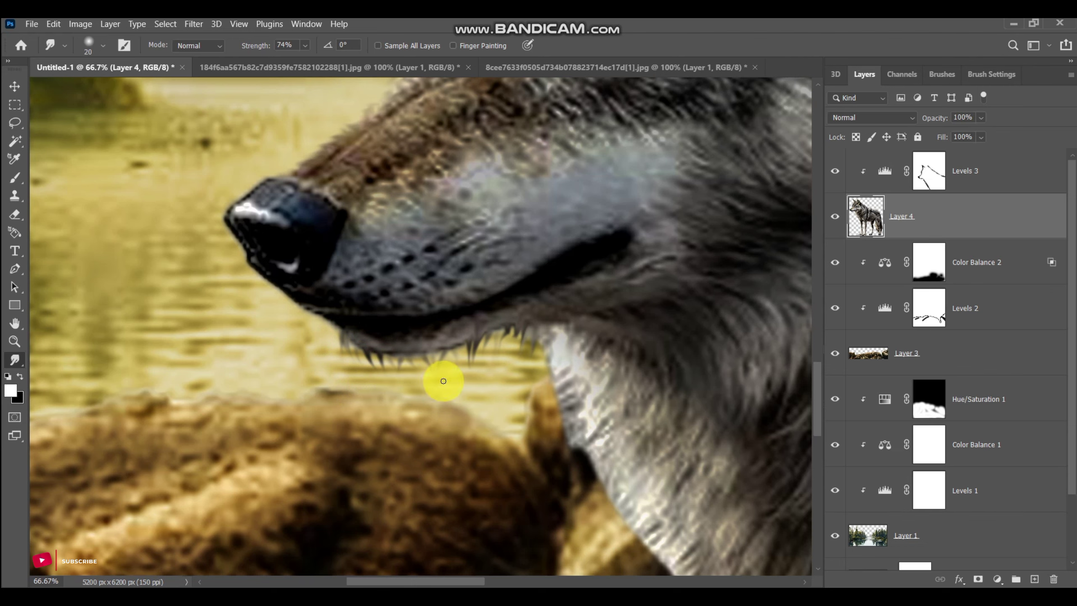
# Smudge fur strands outward along the wolf's throat and chest down to the bottom edge of the image at 74% strength
pyautogui.moveTo(556, 364); pyautogui.dragTo(372, 390)
pyautogui.moveTo(383, 463); pyautogui.dragTo(371, 234)
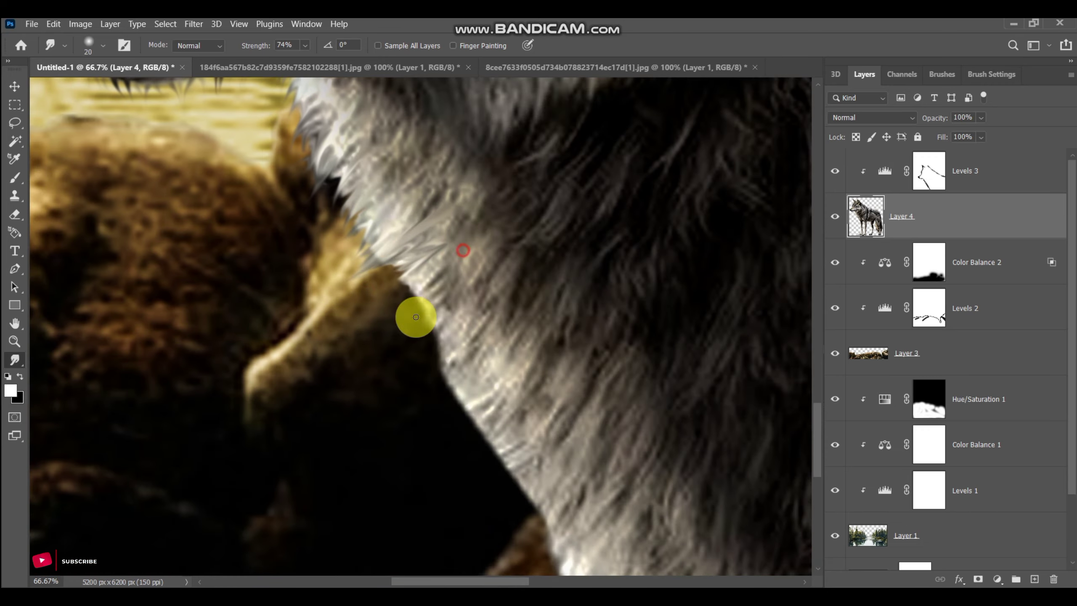
pyautogui.moveTo(502, 414); pyautogui.dragTo(471, 444)
pyautogui.moveTo(521, 426)
pyautogui.mouseDown()
pyautogui.moveTo(479, 460)
pyautogui.moveTo(481, 479)
pyautogui.mouseUp()
pyautogui.moveTo(456, 544); pyautogui.dragTo(421, 334)
pyautogui.moveTo(526, 262); pyautogui.dragTo(490, 294)
pyautogui.moveTo(545, 329)
pyautogui.mouseDown()
pyautogui.moveTo(507, 351)
pyautogui.moveTo(508, 384)
pyautogui.mouseUp()
pyautogui.moveTo(612, 386); pyautogui.dragTo(561, 428)
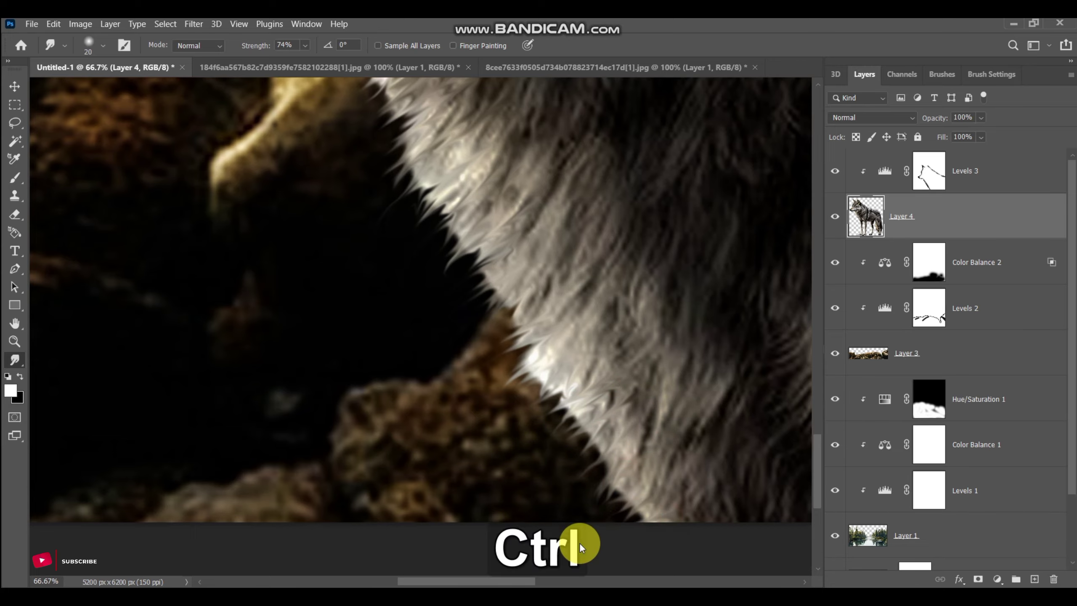
pyautogui.press('ctrl+KP_Subtract')
pyautogui.press('ctrl+KP_Subtract')
pyautogui.press('ctrl+KP_Subtract')
pyautogui.press('ctrl+KP_Subtract')
pyautogui.press('ctrl+KP_Subtract')
pyautogui.press('ctrl+KP_Subtract')
pyautogui.click(998, 580)
pyautogui.click(975, 456)
pyautogui.press('Delete')
pyautogui.click(998, 579)
pyautogui.click(1012, 381)
pyautogui.press('Delete')
# Clip an Exposure adjustment to the wolf above its Levels adjustment and raise the exposure strongly
pyautogui.click(998, 579)
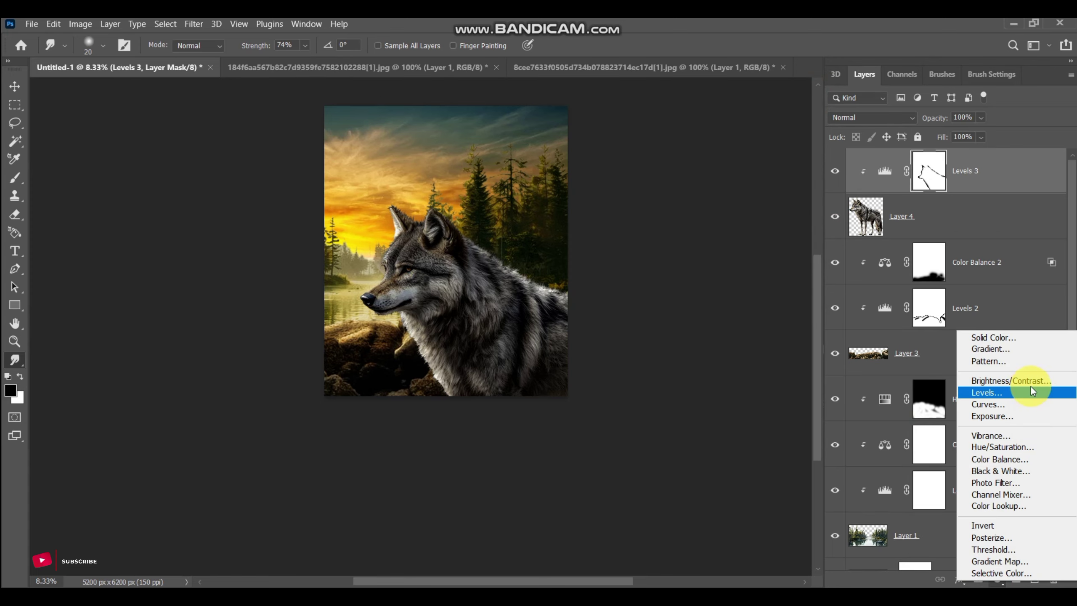
pyautogui.click(981, 414)
pyautogui.moveTo(744, 182); pyautogui.dragTo(775, 186)
pyautogui.click(721, 318)
pyautogui.click(820, 87)
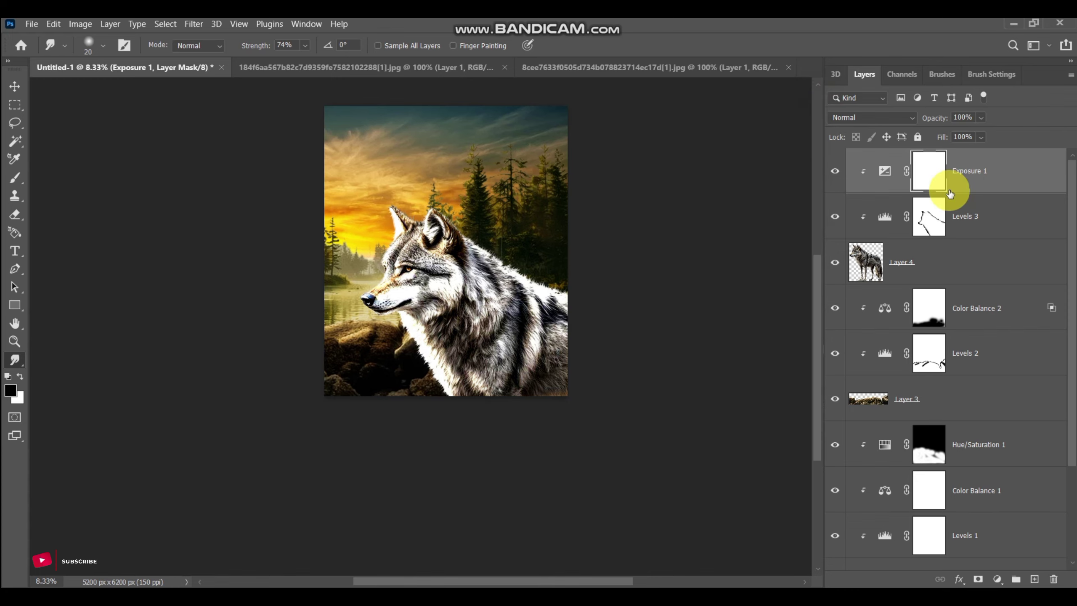
# Invert the Exposure mask to black and load the wolf's outline as a selection with its edges hidden, ready for white brushwork
pyautogui.hotkey('ctrl', 'i')
pyautogui.click(20, 377)
pyautogui.press('b')
pyautogui.hotkey('ctrl', '+')
pyautogui.hotkey('ctrl', '+')
pyautogui.keyDown('ctrl'); pyautogui.click(865, 270); pyautogui.keyUp('ctrl')
pyautogui.hotkey('ctrl', 'h')
# Paint white on the Exposure mask along the wolf's chest, face, ears and back with a 175 px brush to create rim light
pyautogui.moveTo(471, 475)
pyautogui.mouseDown()
pyautogui.moveTo(429, 442)
pyautogui.moveTo(372, 315)
pyautogui.mouseUp()
pyautogui.moveTo(325, 247)
pyautogui.mouseDown()
pyautogui.moveTo(343, 211)
pyautogui.moveTo(369, 457)
pyautogui.mouseUp()
pyautogui.hotkey('ctrl', '+')
pyautogui.press('space')
pyautogui.moveTo(328, 430)
pyautogui.mouseDown()
pyautogui.moveTo(396, 262)
pyautogui.moveTo(359, 235)
pyautogui.mouseUp()
pyautogui.moveTo(493, 219); pyautogui.dragTo(713, 406)
pyautogui.press('space')
pyautogui.moveTo(759, 440)
pyautogui.mouseDown()
pyautogui.moveTo(496, 367)
pyautogui.moveTo(748, 427)
pyautogui.mouseUp()
# Clip a Color Balance adjustment to the wolf, shifting its midtones fully toward yellow and slightly toward red
pyautogui.hotkey('ctrl', '-')
pyautogui.hotkey('ctrl', '-')
pyautogui.hotkey('ctrl', '-')
pyautogui.click(999, 582)
pyautogui.click(1002, 460)
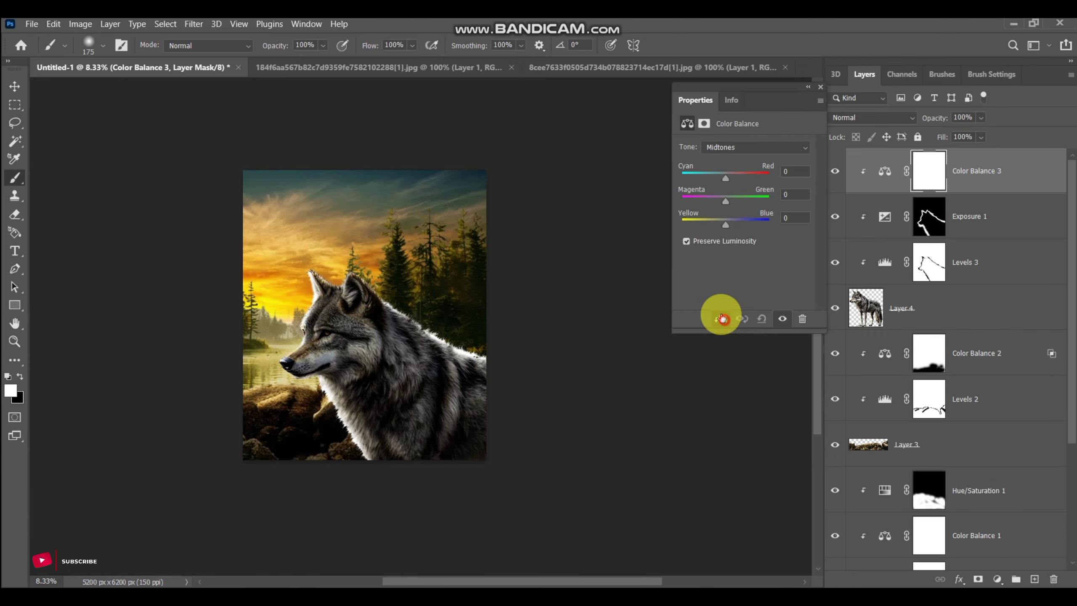
pyautogui.click(722, 320)
pyautogui.moveTo(725, 226); pyautogui.dragTo(682, 226)
pyautogui.moveTo(726, 180); pyautogui.dragTo(738, 180)
pyautogui.click(819, 87)
# Set the new Color Balance adjustment to Linear Dodge (Add) and invert its mask to black
pyautogui.click(862, 118)
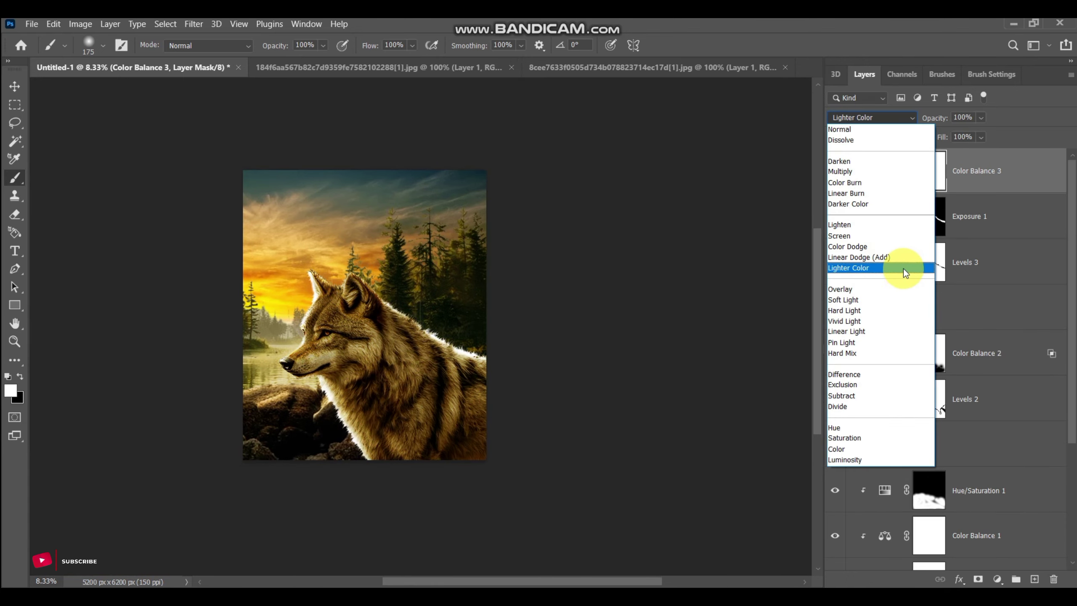
pyautogui.press('Return')
pyautogui.hotkey('ctrl', 'i')
# Paint white on the Color Balance mask along the wolf's chest, face and back with a 700 px brush
pyautogui.press(']')
pyautogui.press(']')
pyautogui.press(']')
pyautogui.press(']')
pyautogui.press(']')
pyautogui.press(']')
pyautogui.press(']')
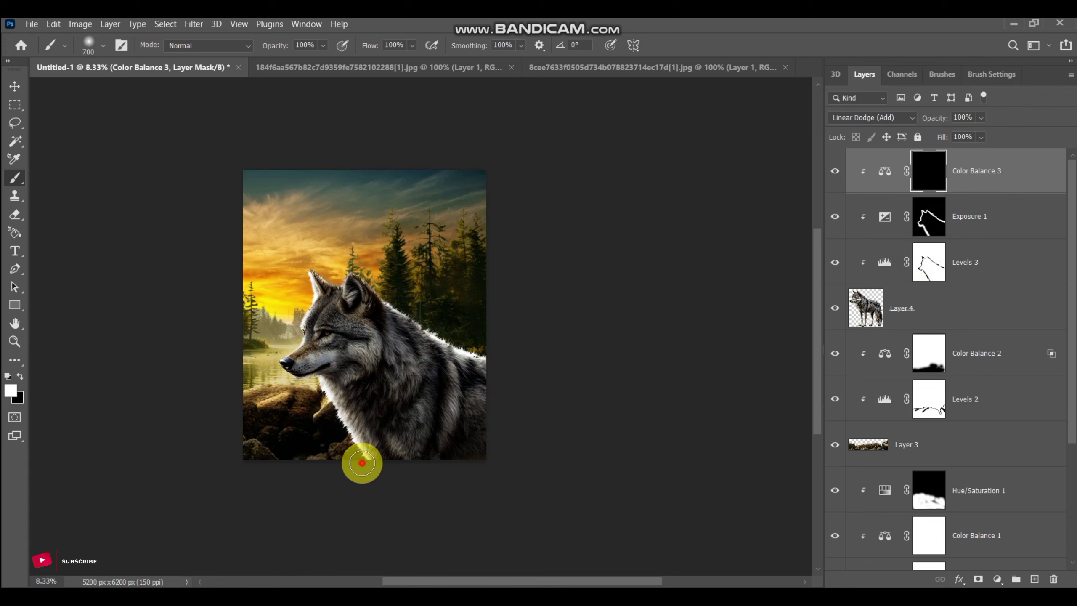
pyautogui.moveTo(367, 456); pyautogui.dragTo(325, 390)
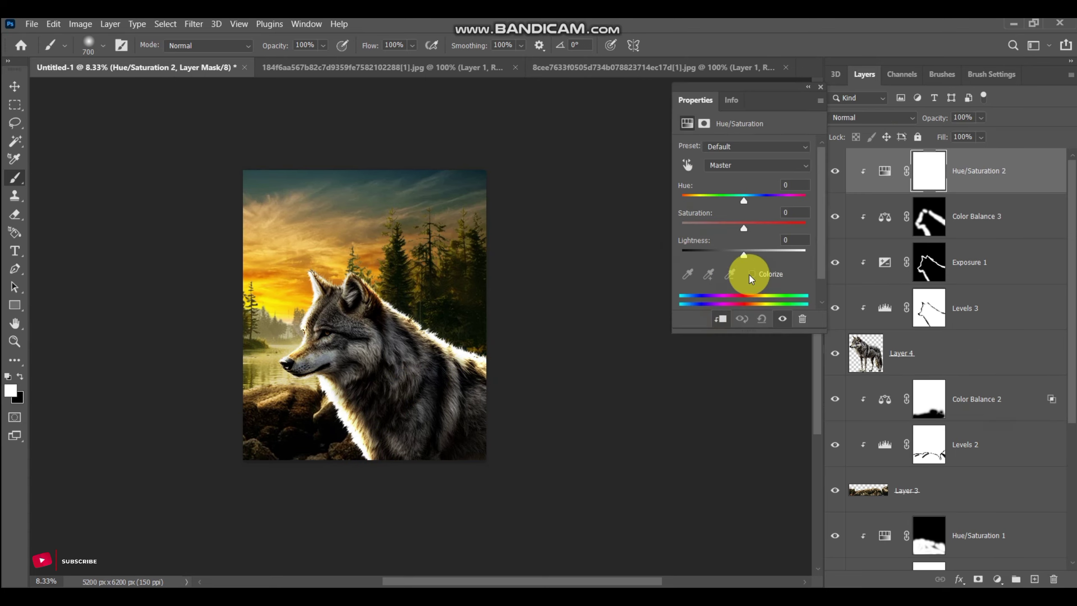
# Colorize the wolf's clipped Hue/Saturation adjustment with hue 51 and saturation 100, and blend it in Lighten mode
pyautogui.click(752, 273)
pyautogui.click(871, 117)
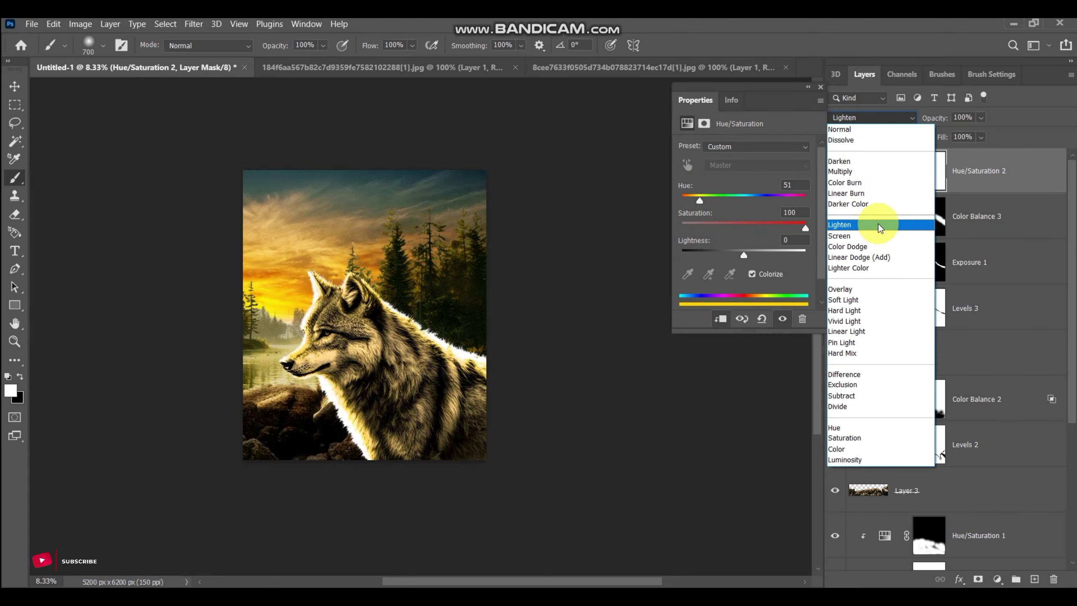
pyautogui.click(840, 224)
pyautogui.click(821, 86)
# Fill the Hue/Saturation mask with black and paint white along the wolf's lit edges with a 700 px brush
pyautogui.hotkey('ctrl', 'Delete')
pyautogui.moveTo(367, 456); pyautogui.dragTo(343, 424)
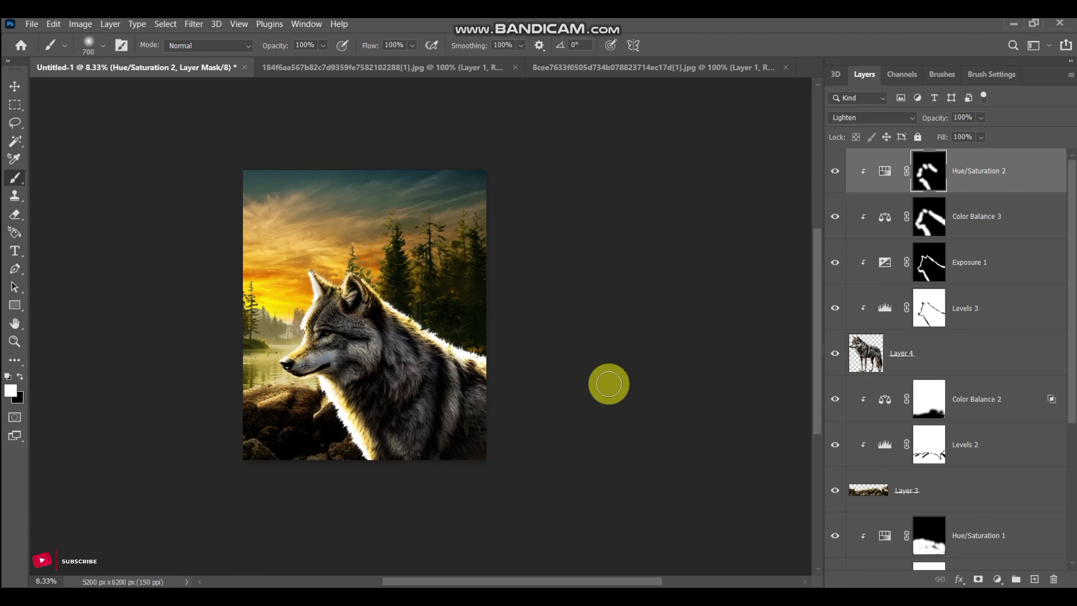
# Set Blend If on the wolf's Color Balance and Hue/Saturation adjustments, splitting the latter's underlying-layer black slider to 0 / 193
pyautogui.doubleClick(888, 217)
pyautogui.press('Return')
pyautogui.doubleClick(887, 171)
pyautogui.moveTo(723, 367); pyautogui.dragTo(880, 377)
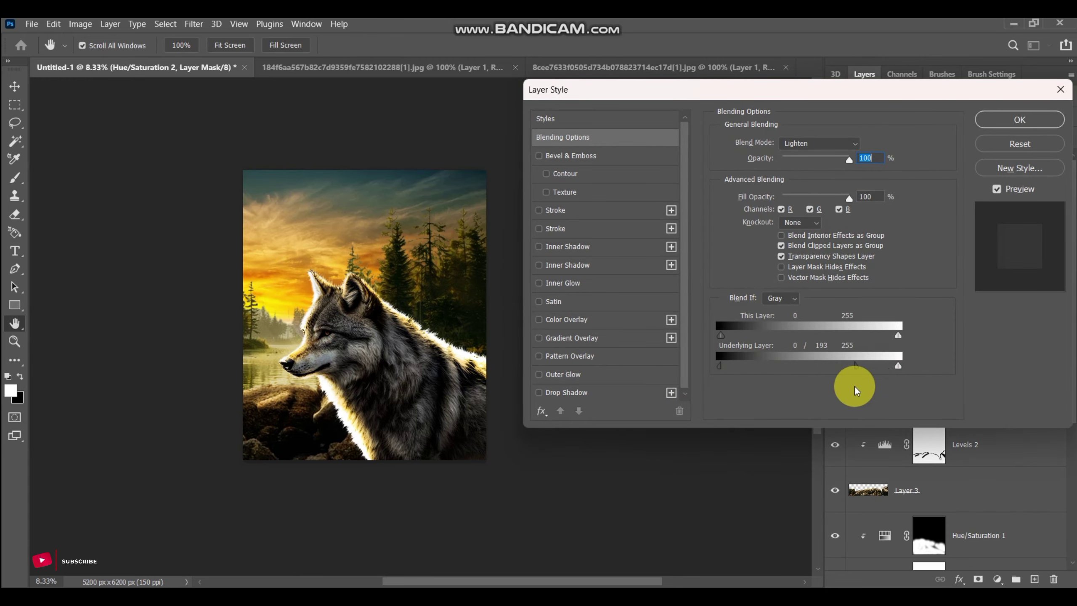
pyautogui.click(1020, 122)
# Darken the wolf further by lowering the white output level of its clipped Levels adjustment
pyautogui.click(972, 323)
pyautogui.press('ctrl+KP_Add')
pyautogui.press('ctrl+KP_Add')
pyautogui.press('ctrl+KP_Add')
pyautogui.press('b')
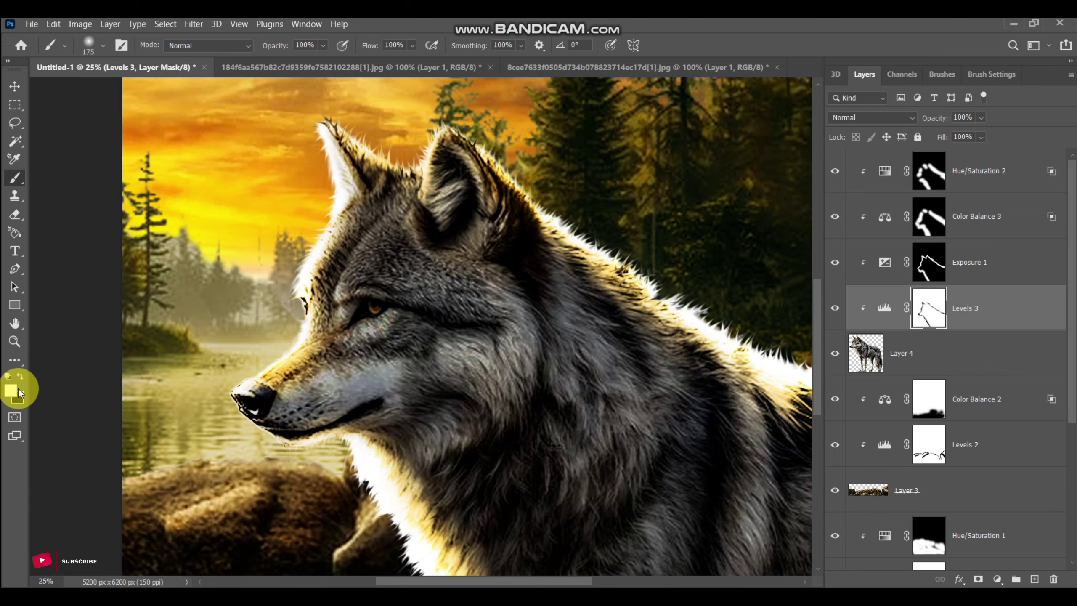
pyautogui.hotkey('ctrl', '-')
pyautogui.hotkey('ctrl', '-')
pyautogui.scroll(-2, 403, 367)
pyautogui.scroll(3, 405, 367)
pyautogui.doubleClick(884, 308)
pyautogui.moveTo(779, 291); pyautogui.dragTo(751, 302)
pyautogui.click(821, 87)
# Lower the fill of the wolf's Exposure and Color Balance adjustments, and set the Hue/Saturation fill to 32%
pyautogui.click(880, 265)
pyautogui.click(981, 137)
pyautogui.click(884, 218)
pyautogui.click(953, 155)
pyautogui.click(982, 137)
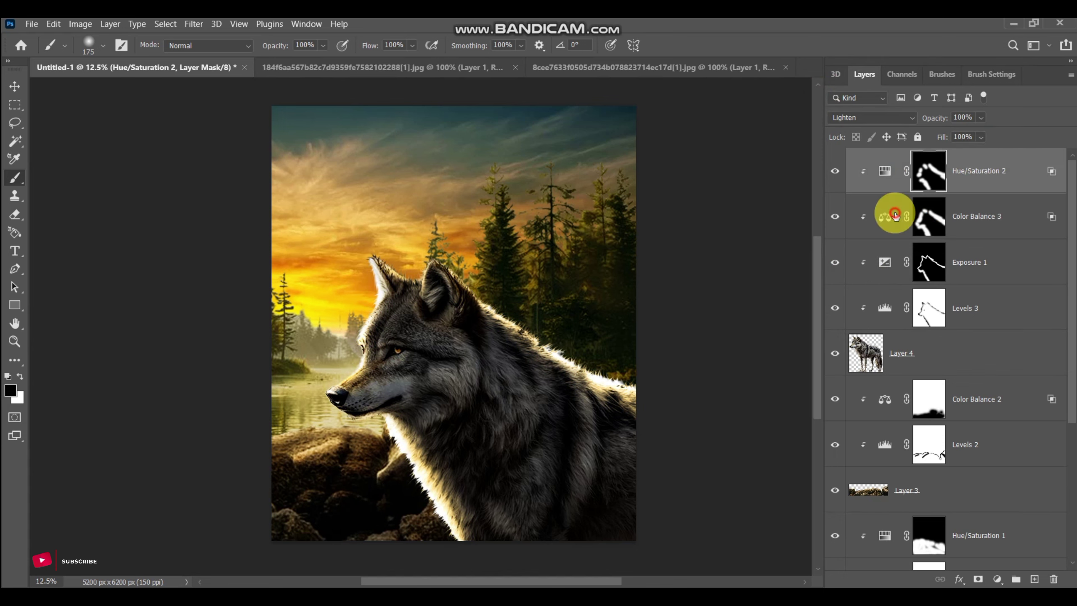
pyautogui.click(935, 153)
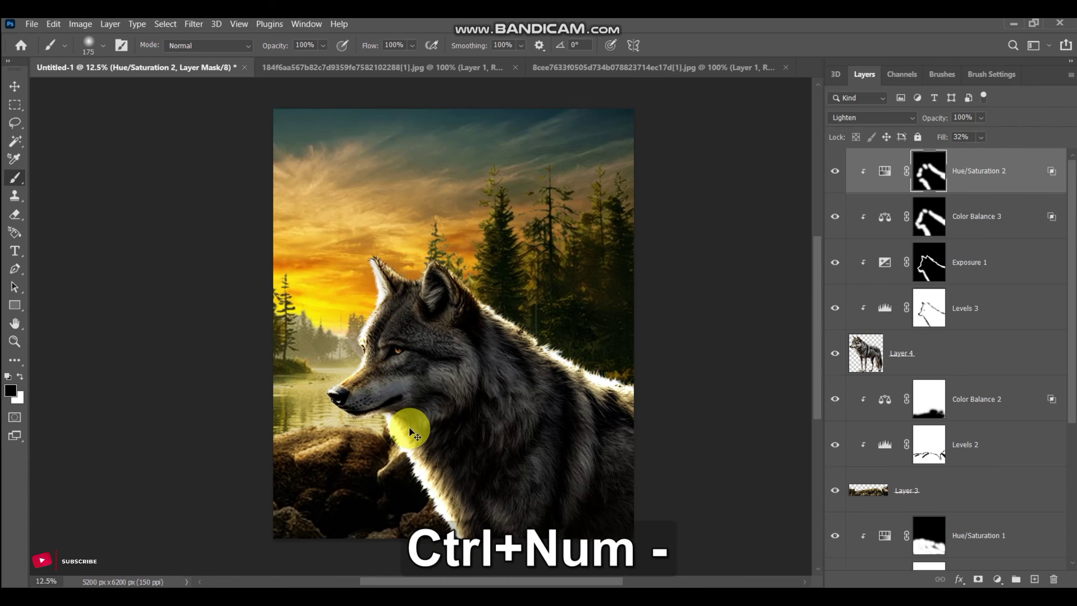
# Add the text VB_GRAPHICS in Agency FB centred along the image's bottom edge and lower its fill to 42%
pyautogui.hotkey('ctrl', '-')
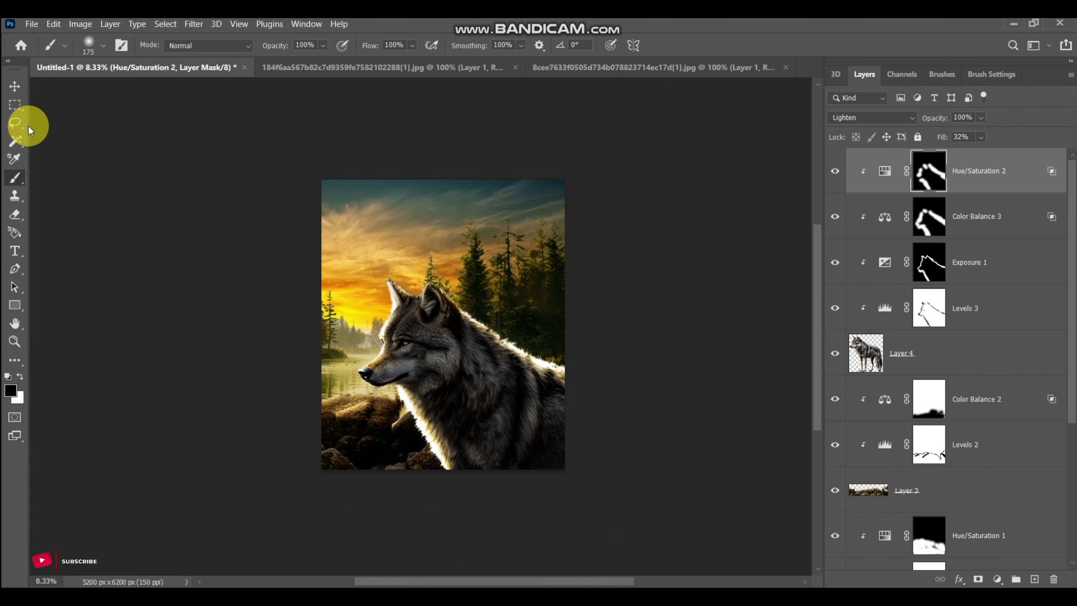
pyautogui.click(395, 461)
pyautogui.write('VB_GRAPHICS')
pyautogui.hotkey('ctrl', 't')
pyautogui.moveTo(497, 459); pyautogui.dragTo(464, 463)
pyautogui.press('Return')
pyautogui.click(981, 137)
pyautogui.click(983, 153)
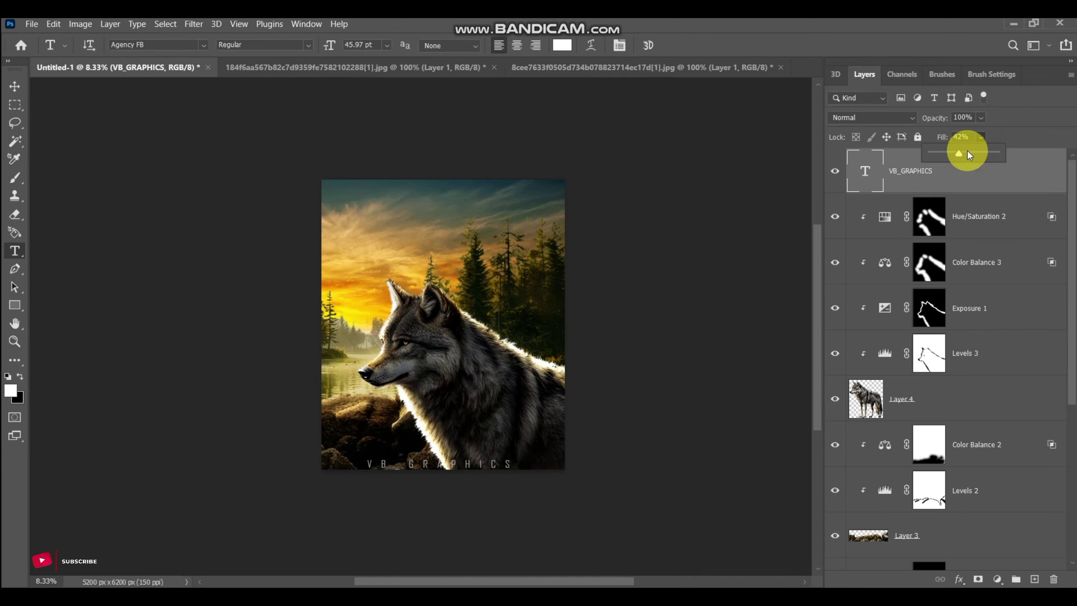
pyautogui.click(494, 67)
pyautogui.click(571, 256)
pyautogui.moveTo(509, 271); pyautogui.dragTo(369, 273)
pyautogui.moveTo(907, 159); pyautogui.dragTo(902, 471)
# Enlarge the birds to about 306% and position them in the sunset sky above and left of the wolf's ears
pyautogui.hotkey('ctrl', 't')
pyautogui.moveTo(388, 269); pyautogui.dragTo(435, 242)
pyautogui.moveTo(403, 266); pyautogui.dragTo(389, 253)
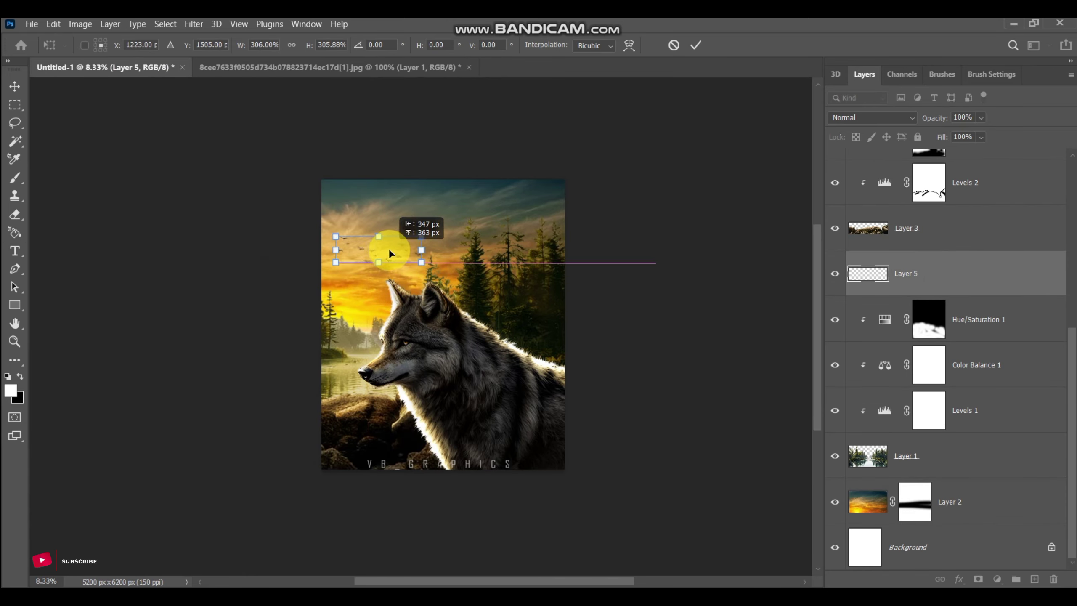
pyautogui.press('Return')
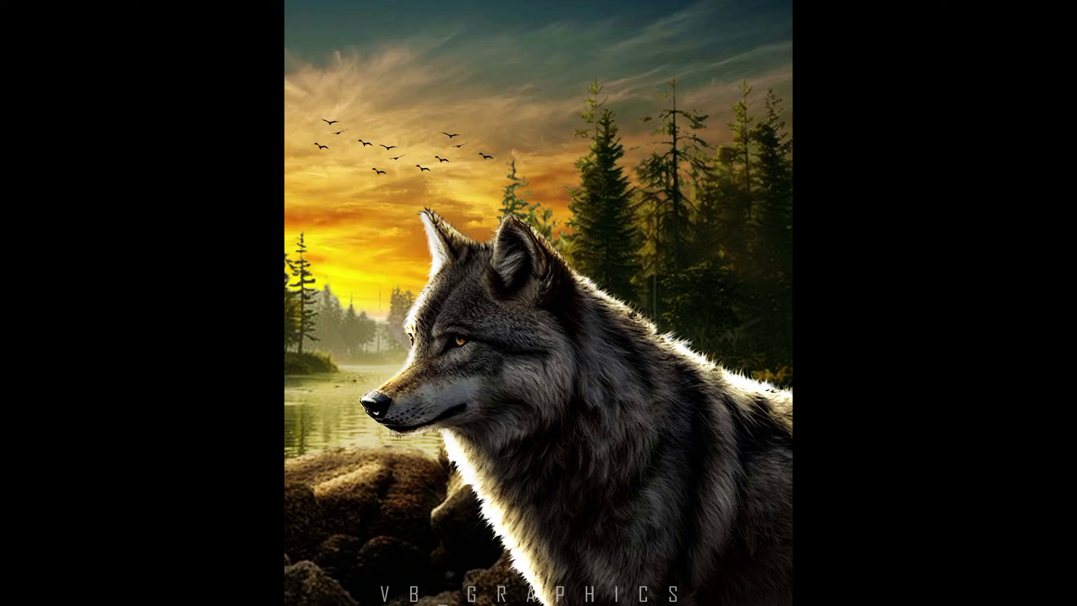